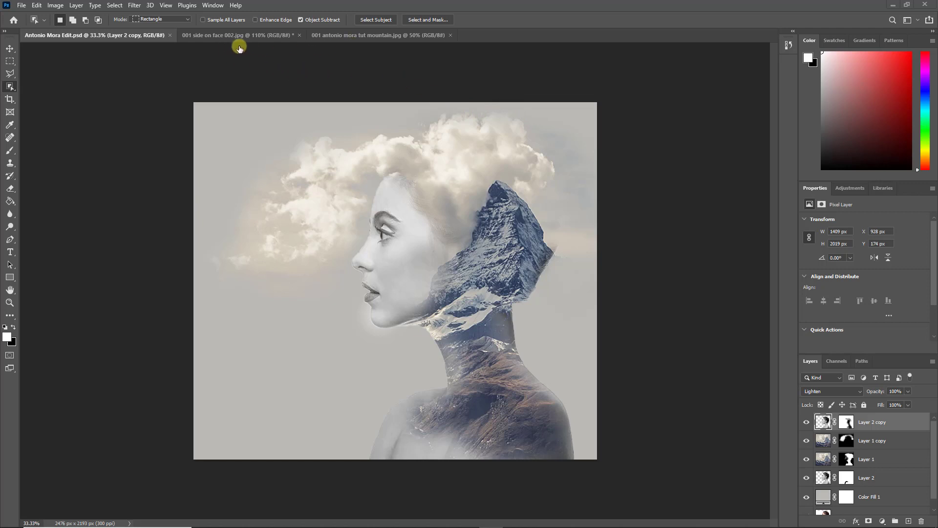
# - Convert the locked background of the side-on face portrait into a regular editable layer with the default settings
pyautogui.click(226, 36)
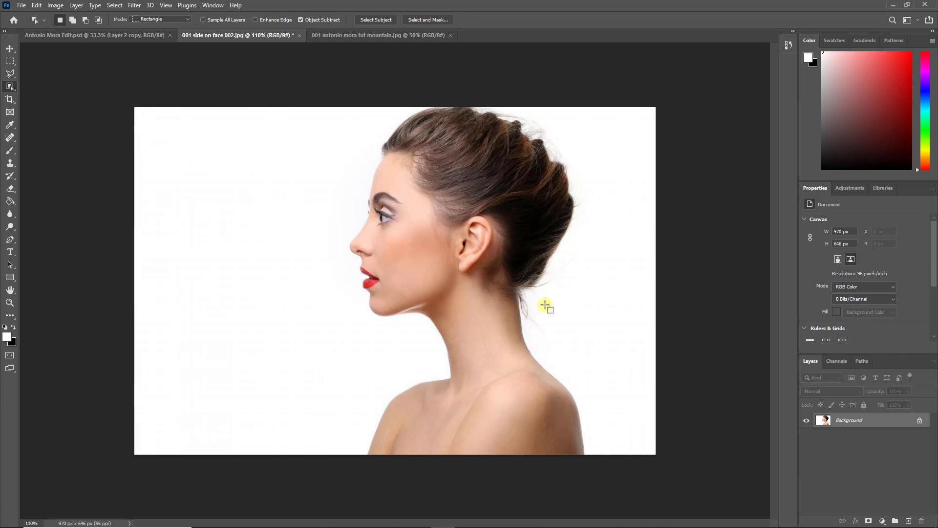
pyautogui.click(337, 37)
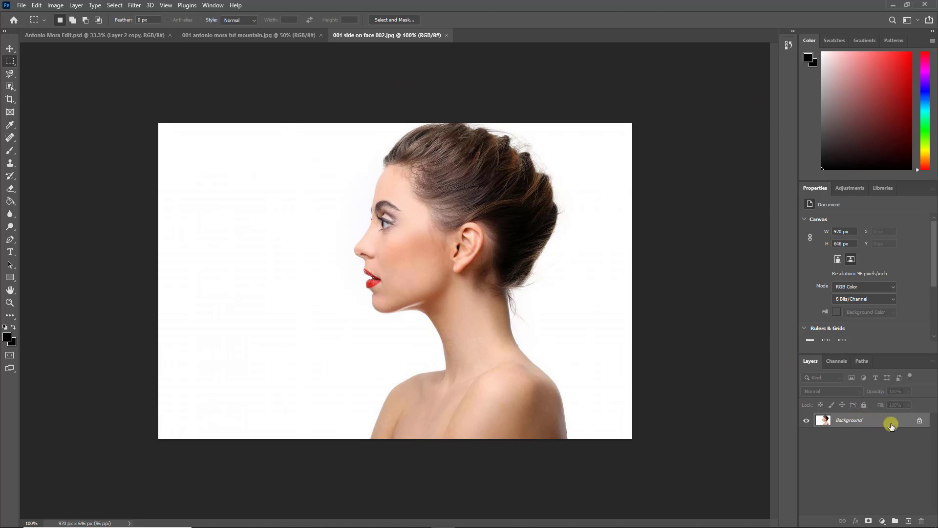
pyautogui.doubleClick(890, 426)
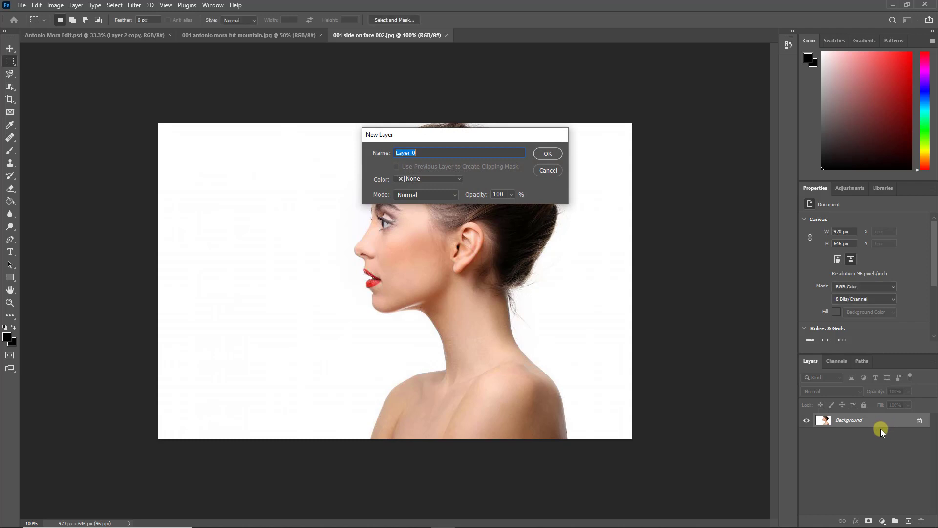
pyautogui.press('Return')
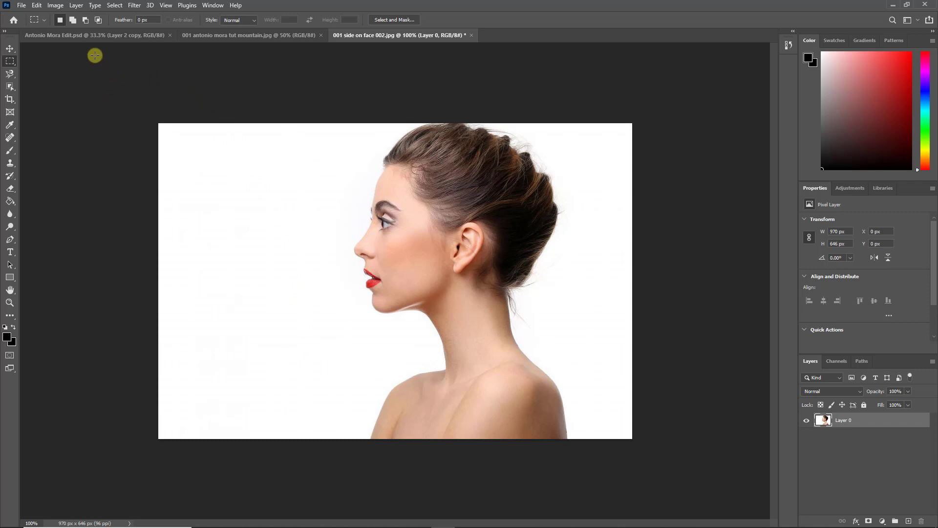
# - Enlarge the portrait's canvas to 150 percent in width and height, and reset the foreground and background colours to default
pyautogui.click(58, 6)
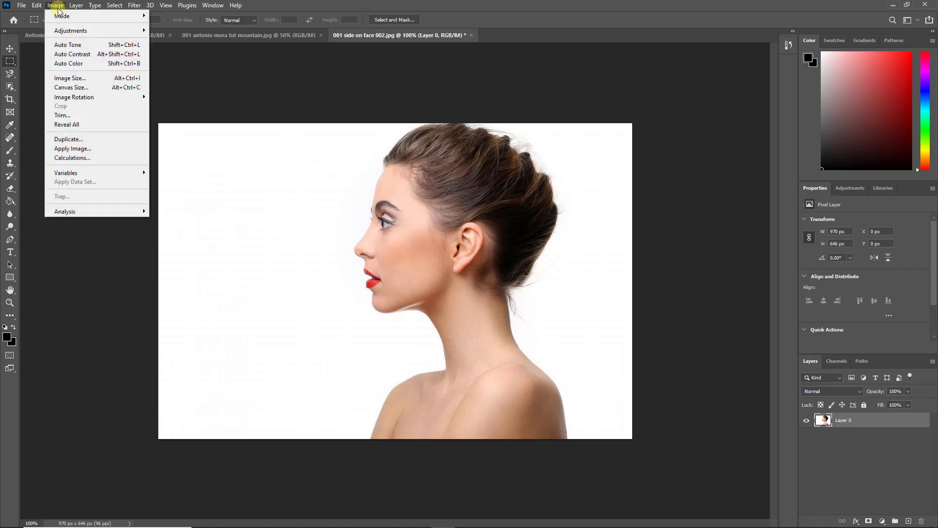
pyautogui.click(88, 90)
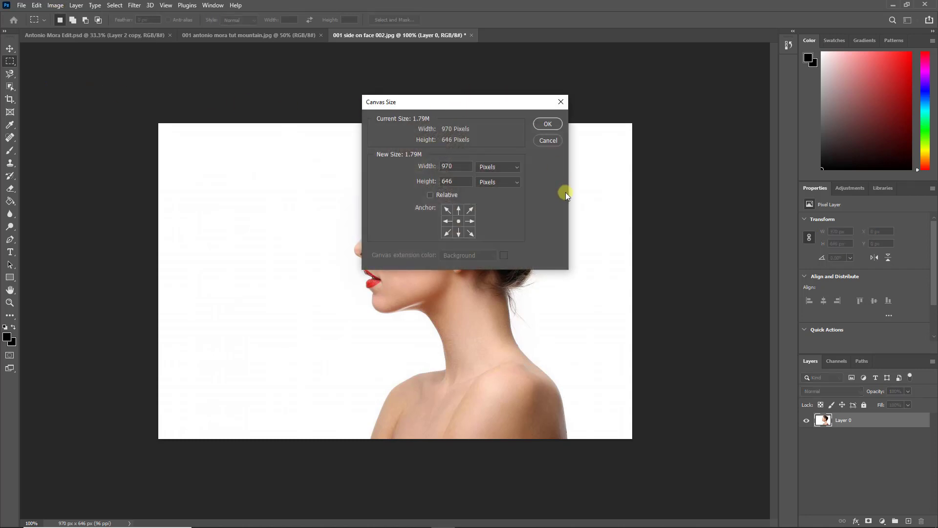
pyautogui.click(504, 168)
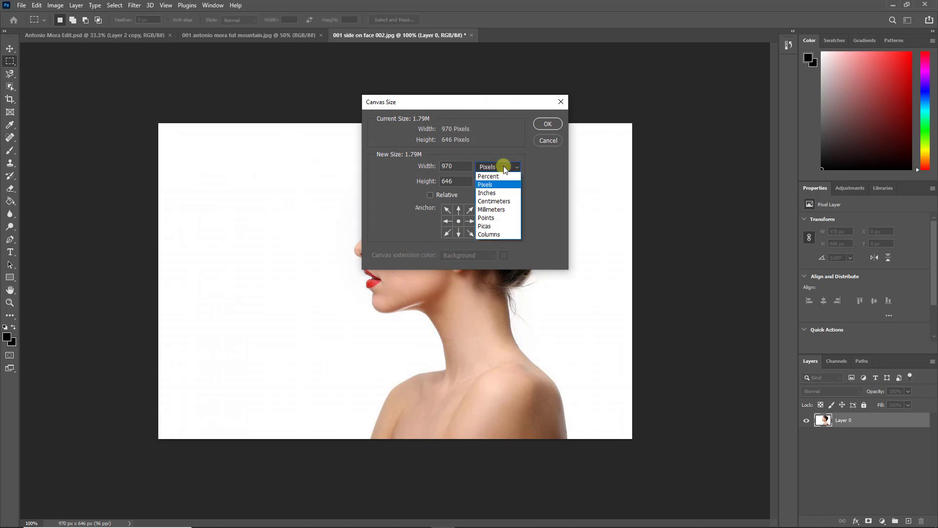
pyautogui.click(506, 175)
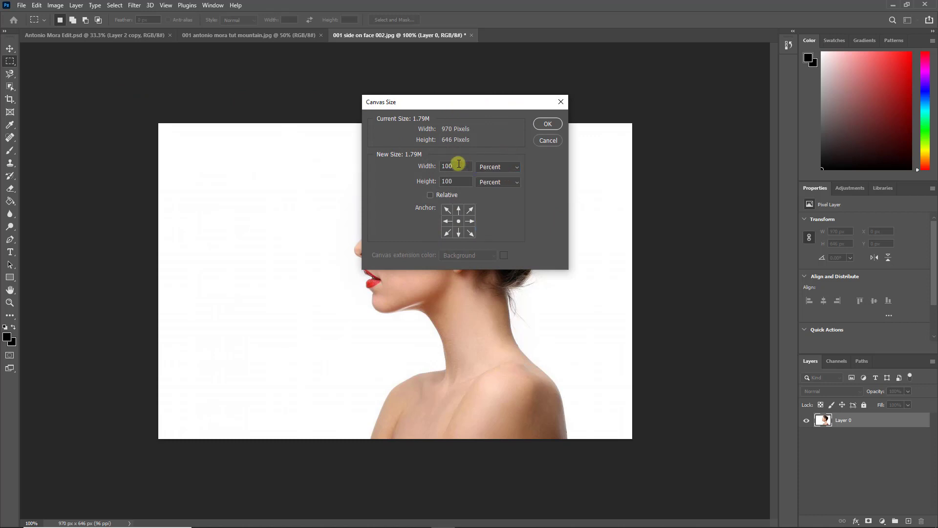
pyautogui.write('150')
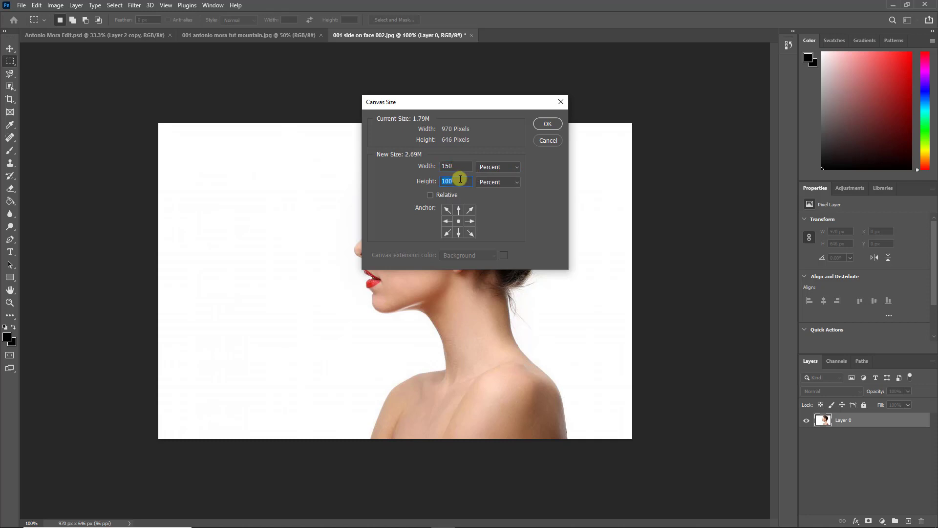
pyautogui.write('150')
pyautogui.click(548, 124)
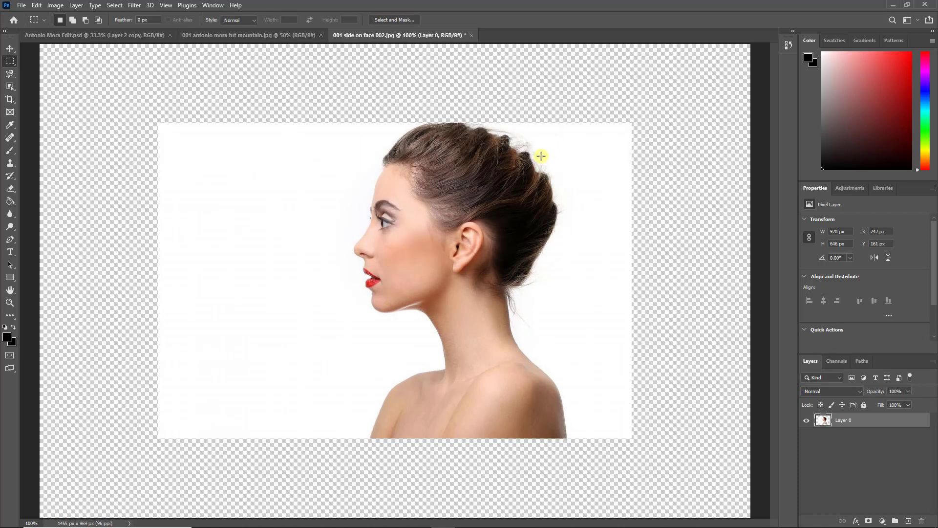
pyautogui.scroll(-3, 541, 156)
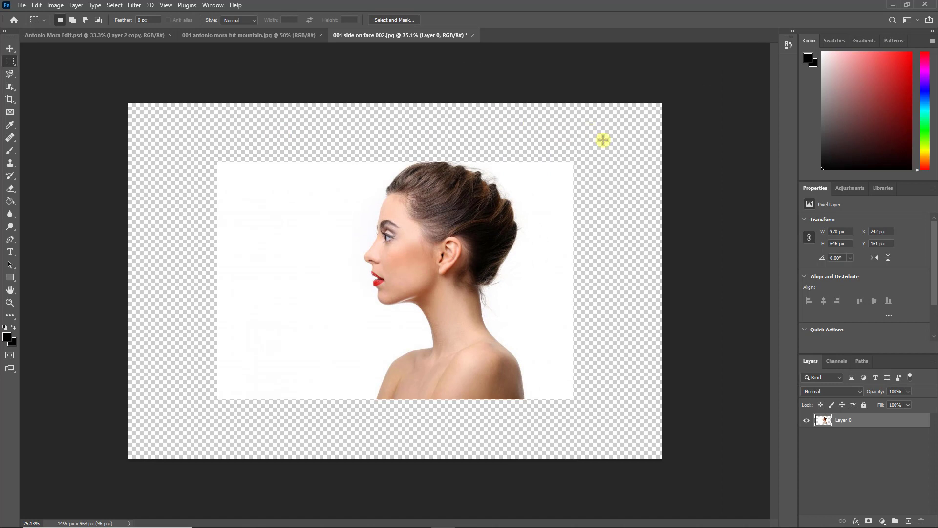
pyautogui.click(5, 327)
# - Duplicate the Background layer of 001 antonio mora tut mountain.jpg into the document 001 side on face 002.jpg
pyautogui.click(238, 37)
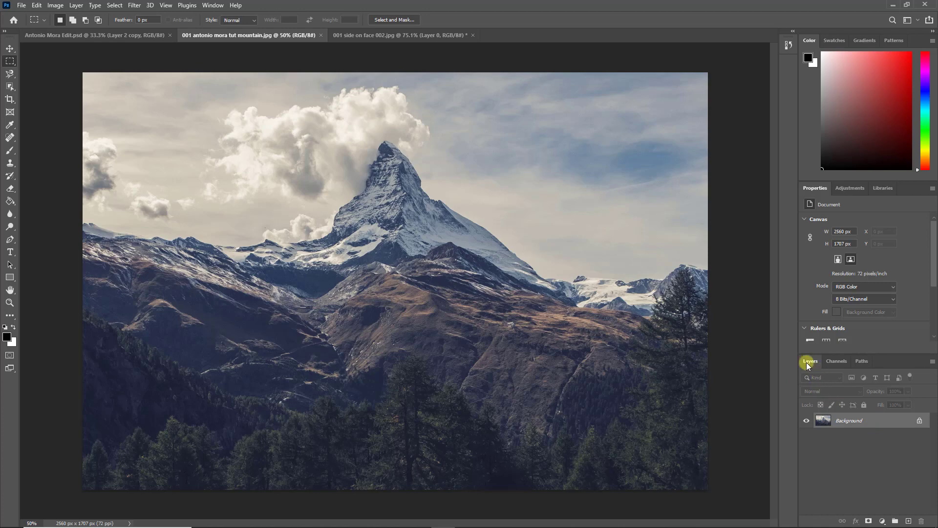
pyautogui.rightClick(876, 423)
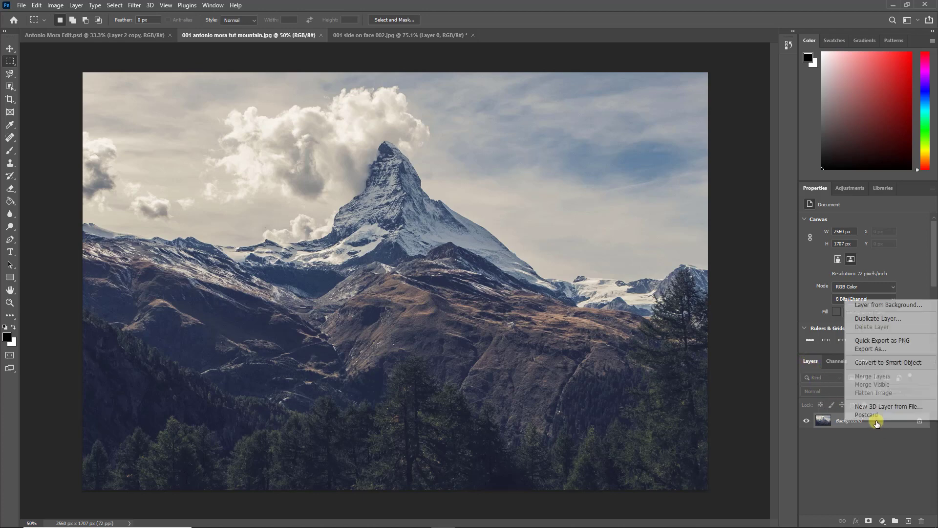
pyautogui.click(878, 319)
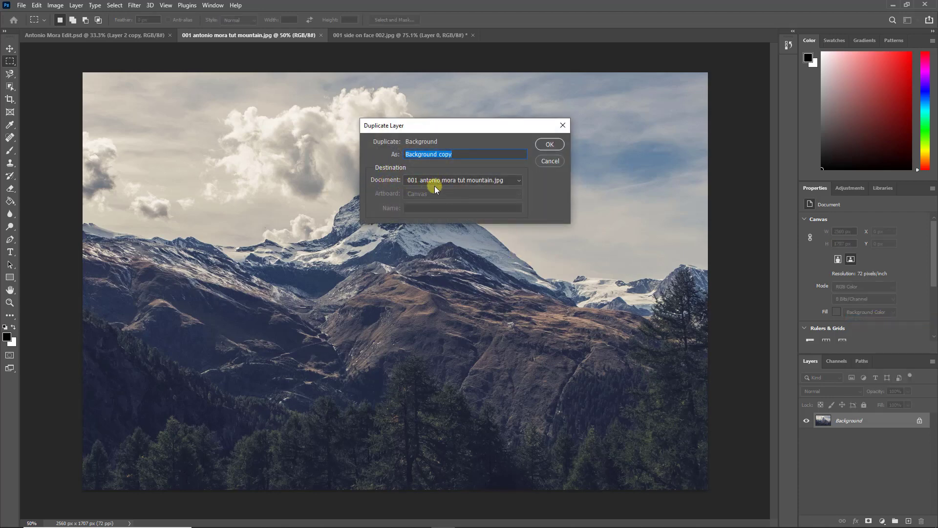
pyautogui.click(514, 181)
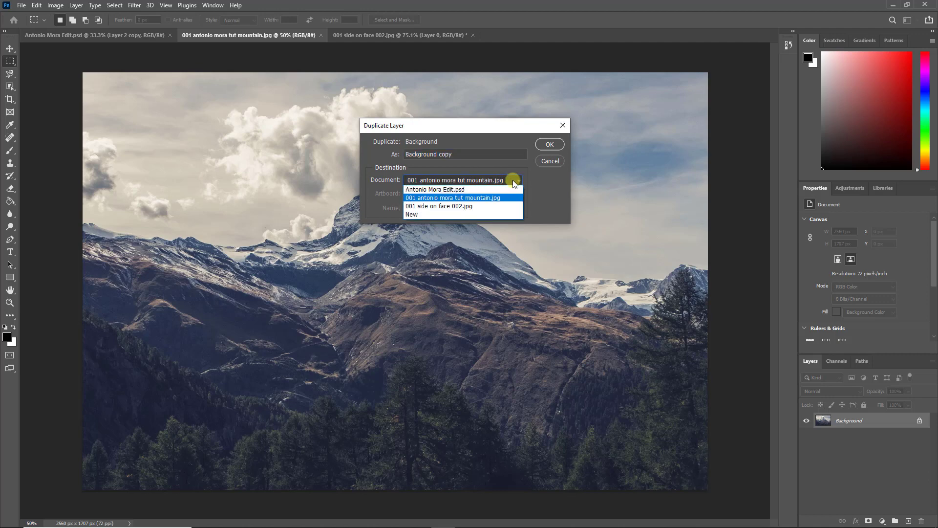
pyautogui.click(478, 206)
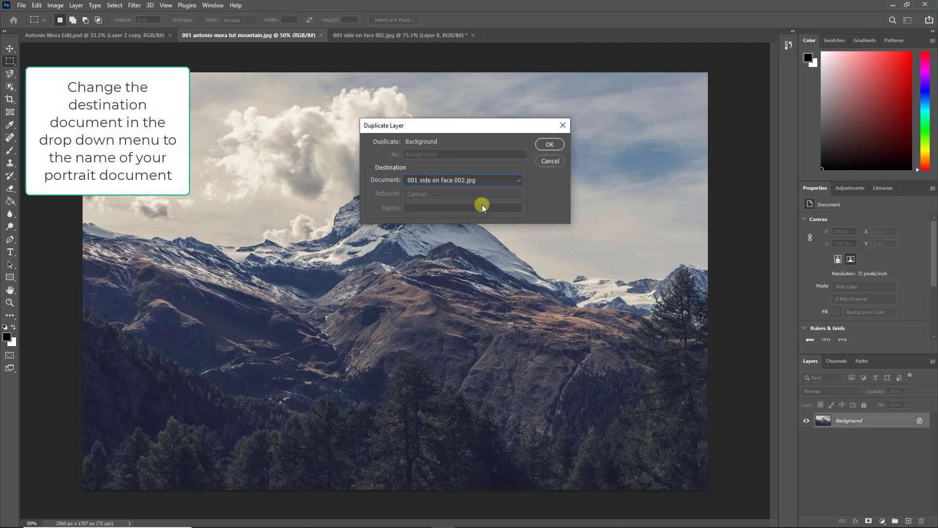
pyautogui.click(542, 144)
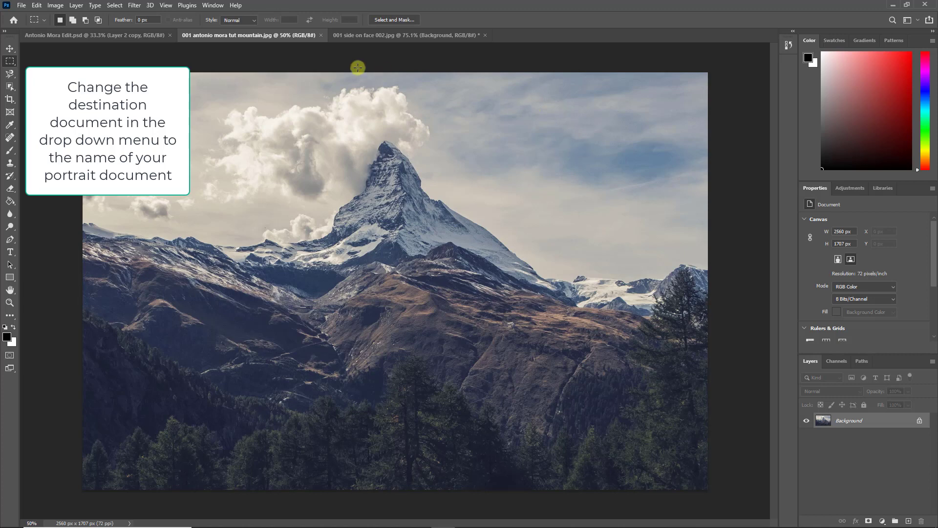
# - In the portrait document, rename the portrait layer "Original portrait" and the mountain layer "original landscape"
pyautogui.click(370, 35)
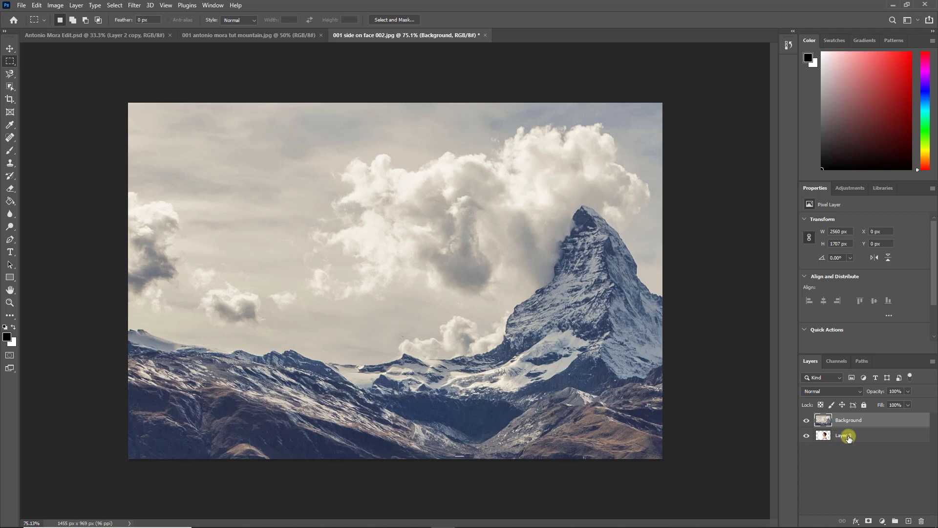
pyautogui.doubleClick(848, 436)
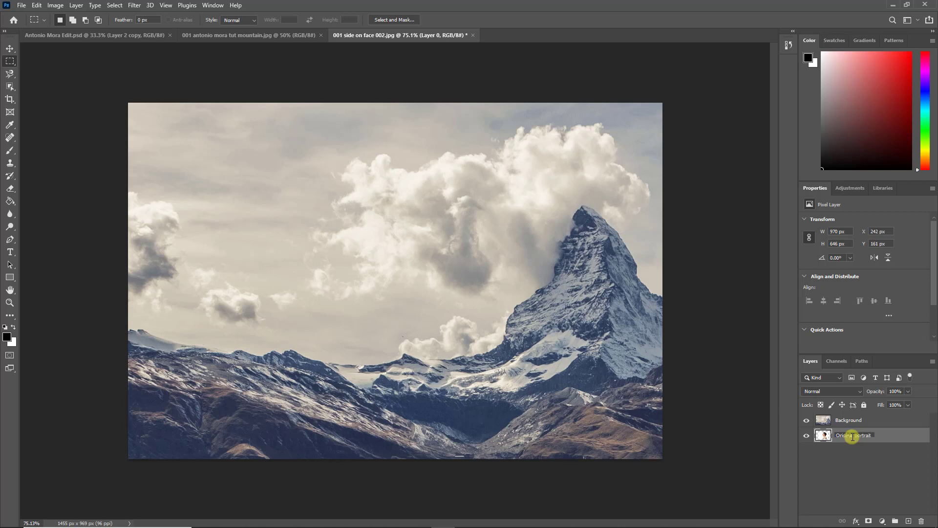
pyautogui.click(858, 419)
pyautogui.doubleClick(857, 419)
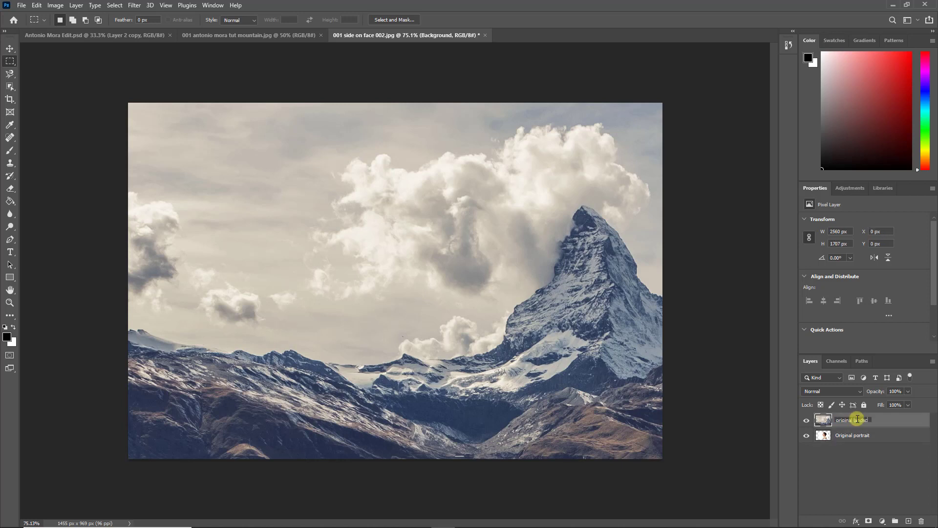
pyautogui.click(867, 460)
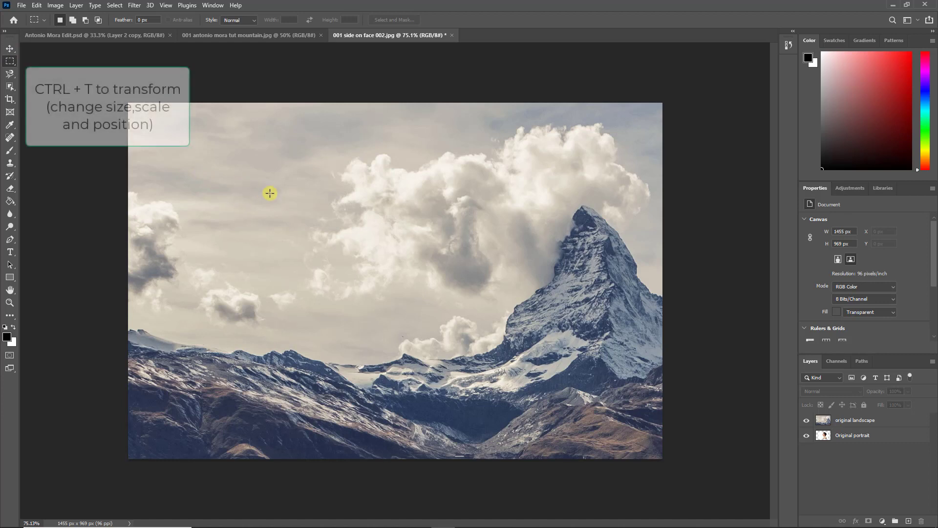
# - Scale the original landscape layer down to about 58% with Free Transform and align its upper-left corner with the canvas corner
pyautogui.click(886, 420)
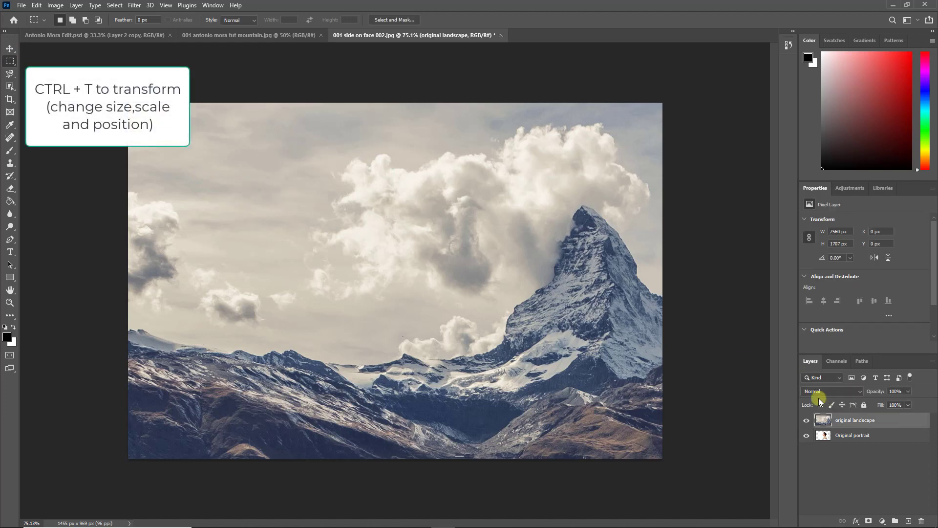
pyautogui.hotkey('ctrl', 't')
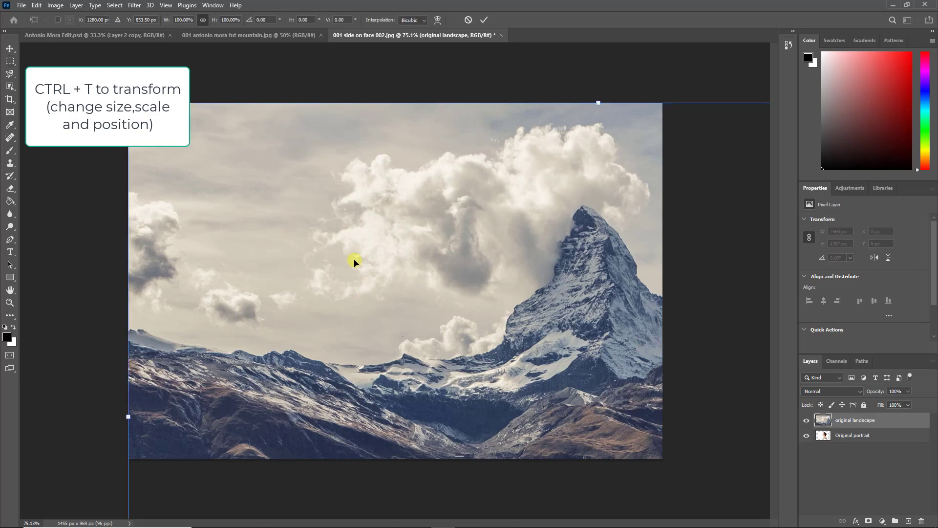
pyautogui.scroll(-6, 354, 262)
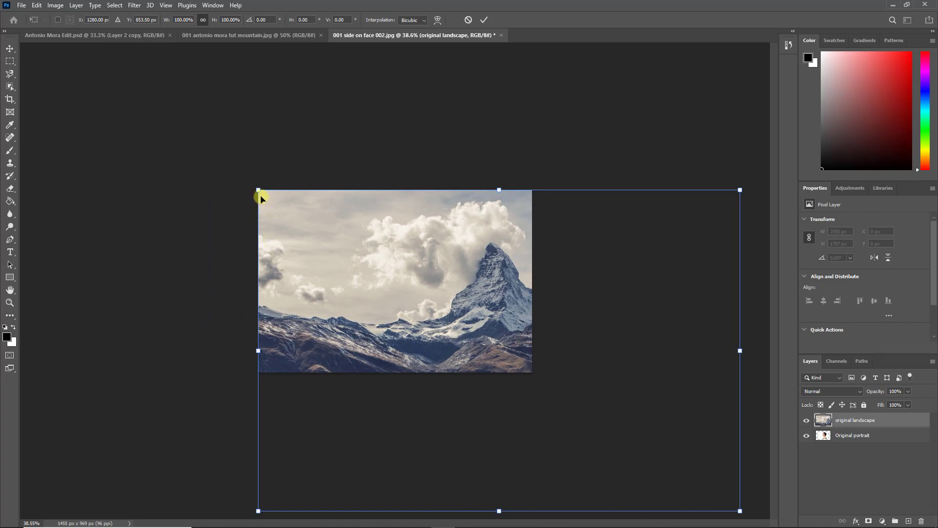
pyautogui.moveTo(258, 190); pyautogui.dragTo(445, 347)
pyautogui.moveTo(507, 357); pyautogui.dragTo(305, 222)
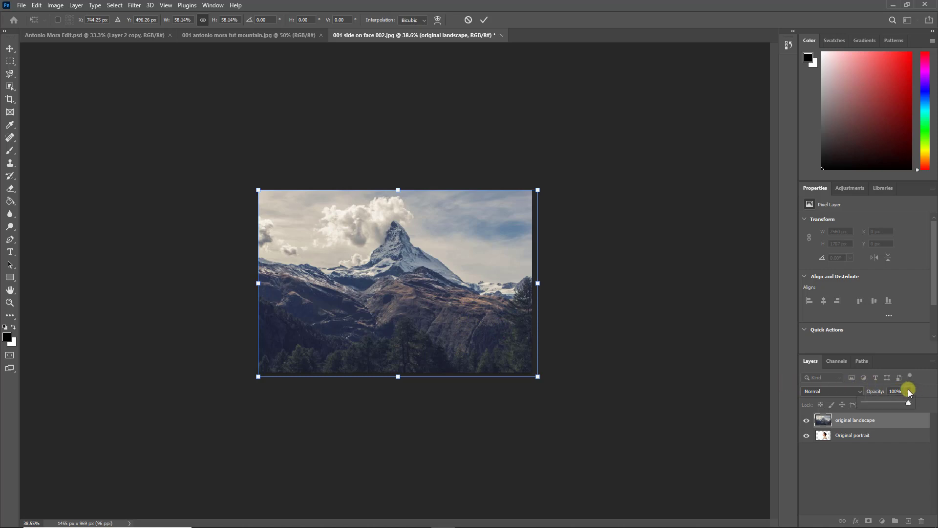
# - Scale the landscape to about 62% and align its peak with the woman's head, using 80% layer opacity as a guide before restoring 100%
pyautogui.moveTo(910, 392); pyautogui.dragTo(900, 401)
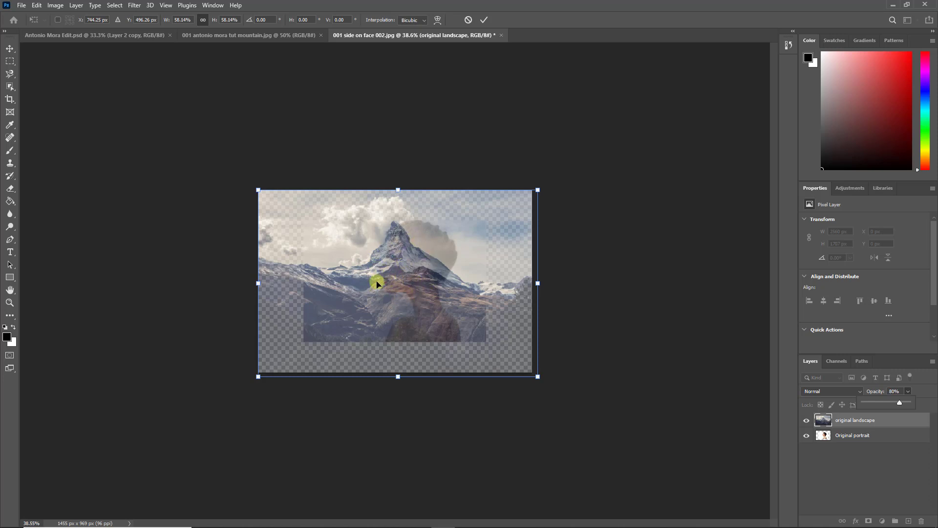
pyautogui.moveTo(377, 276); pyautogui.dragTo(412, 299)
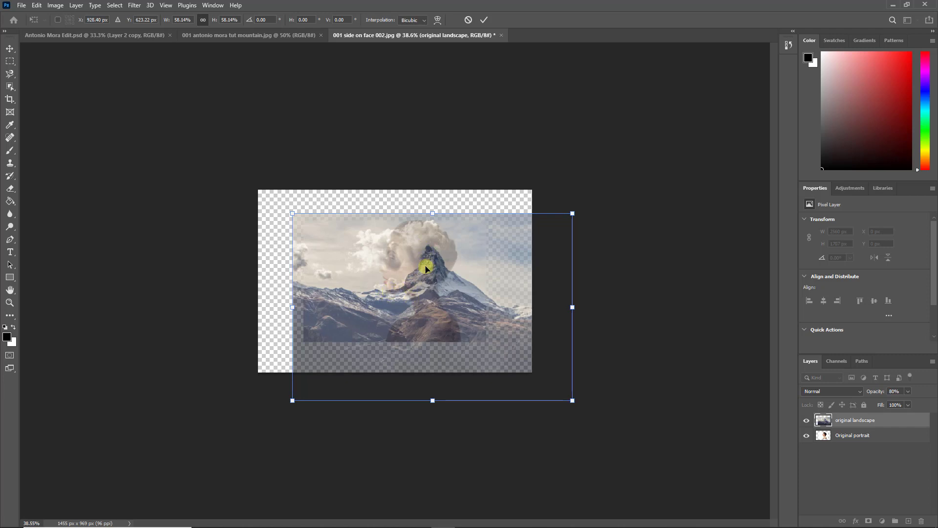
pyautogui.moveTo(421, 277); pyautogui.dragTo(423, 277)
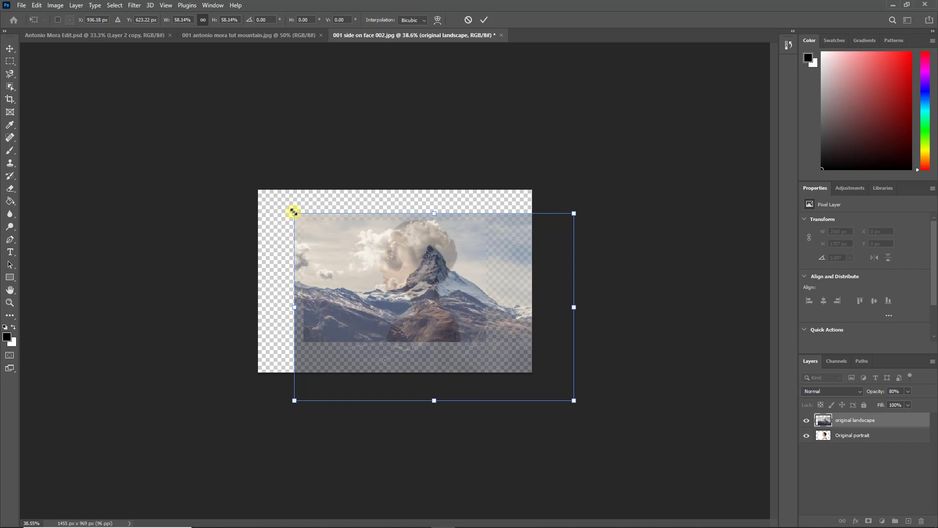
pyautogui.moveTo(294, 211); pyautogui.dragTo(276, 202)
pyautogui.moveTo(357, 241); pyautogui.dragTo(368, 248)
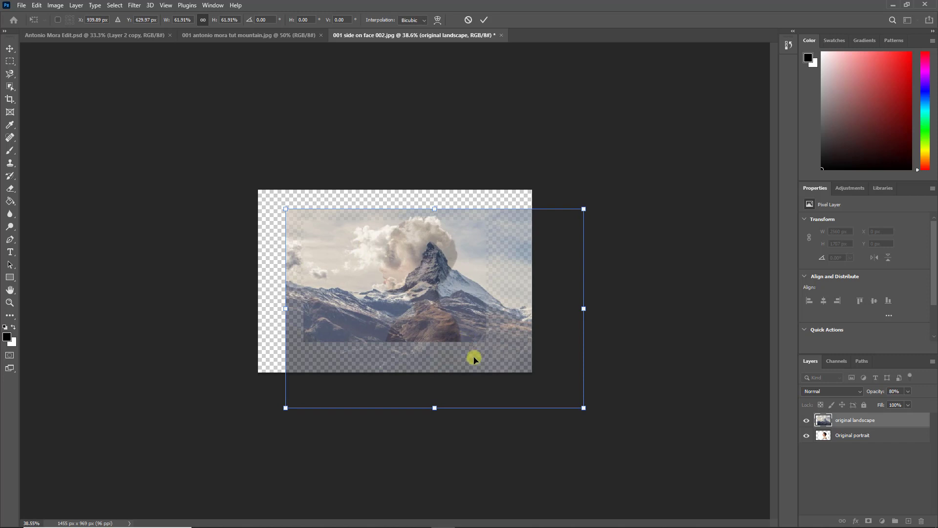
pyautogui.press('Return')
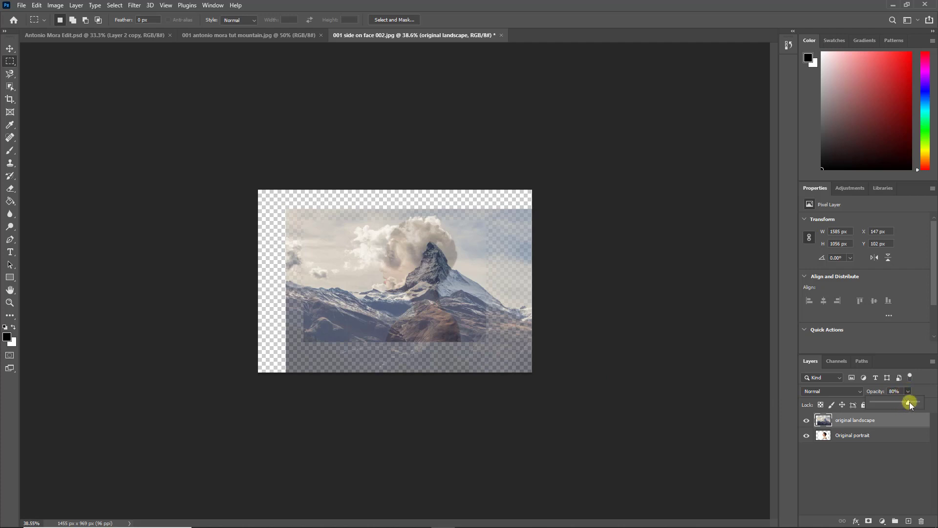
pyautogui.moveTo(910, 402); pyautogui.dragTo(484, 273)
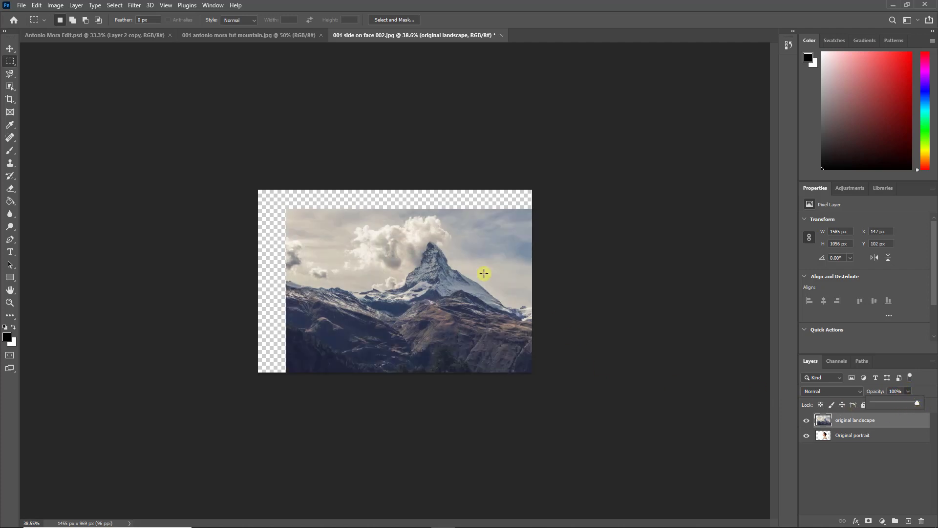
# - Hide the original landscape layer and make the Original portrait layer active
pyautogui.click(807, 422)
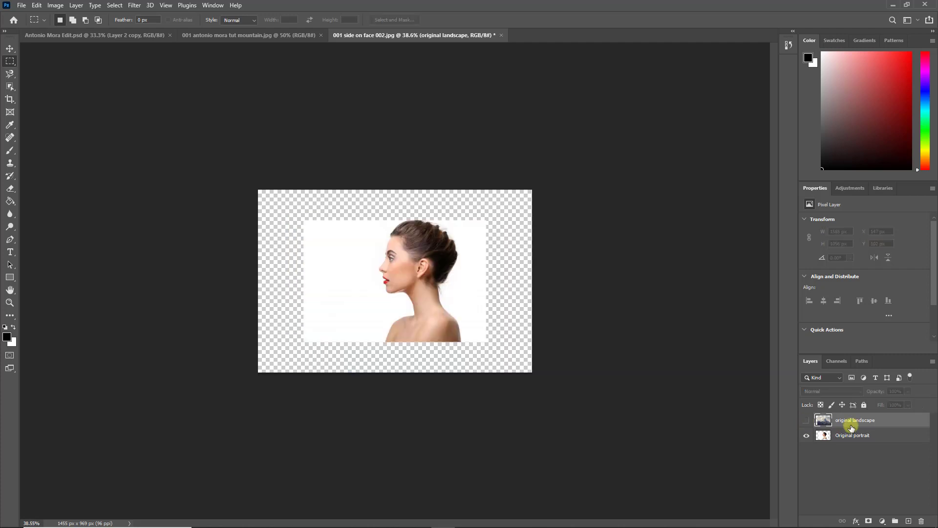
pyautogui.click(867, 439)
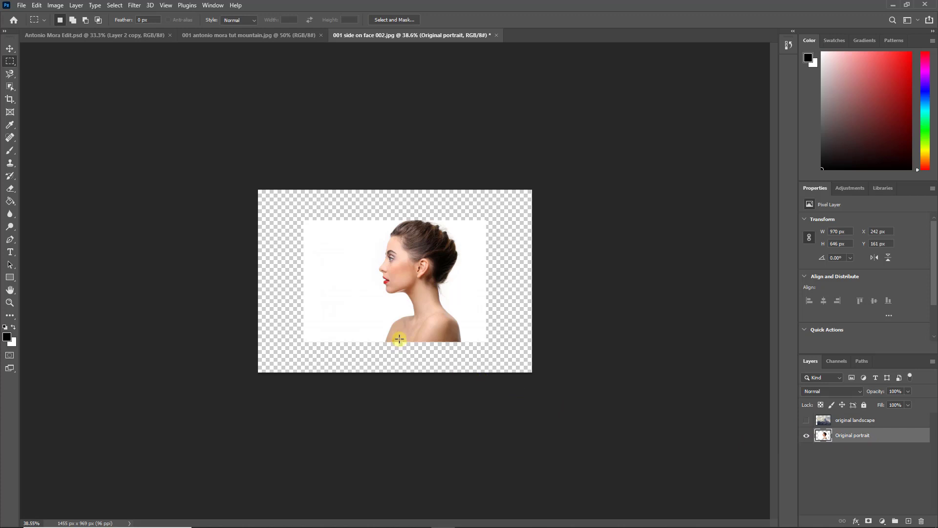
pyautogui.scroll(8, 399, 338)
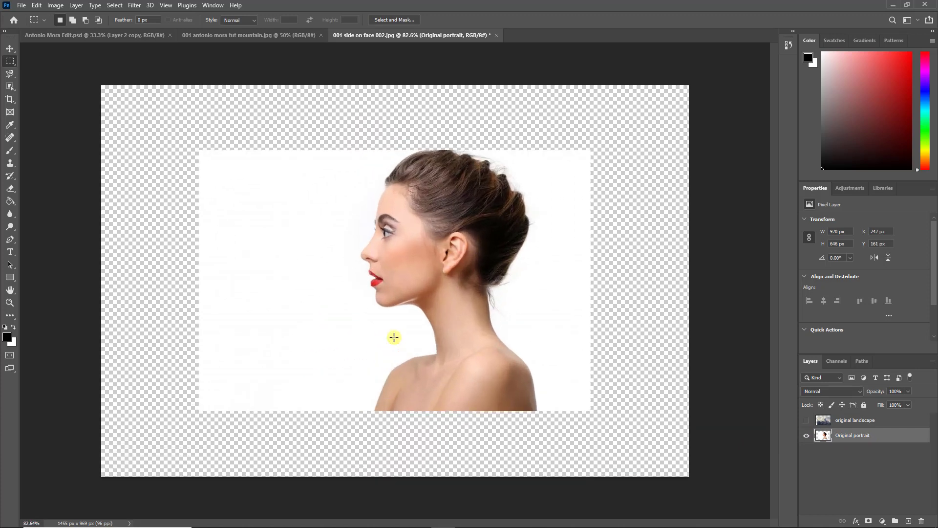
pyautogui.scroll(1, 394, 337)
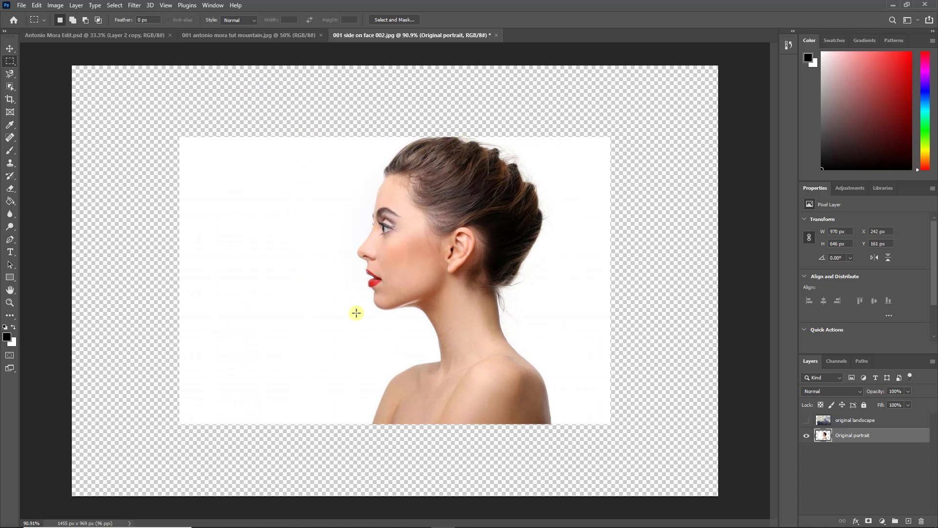
pyautogui.click(848, 187)
pyautogui.click(822, 223)
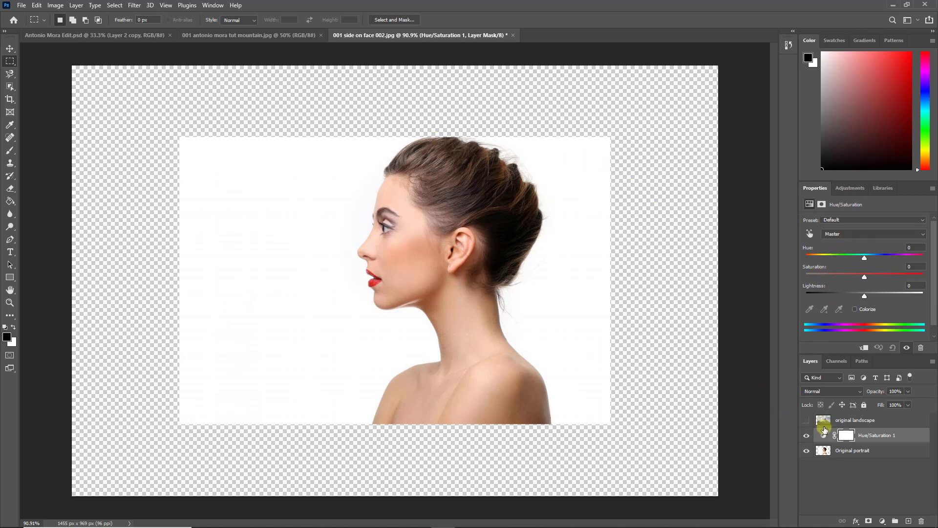
pyautogui.press('Delete')
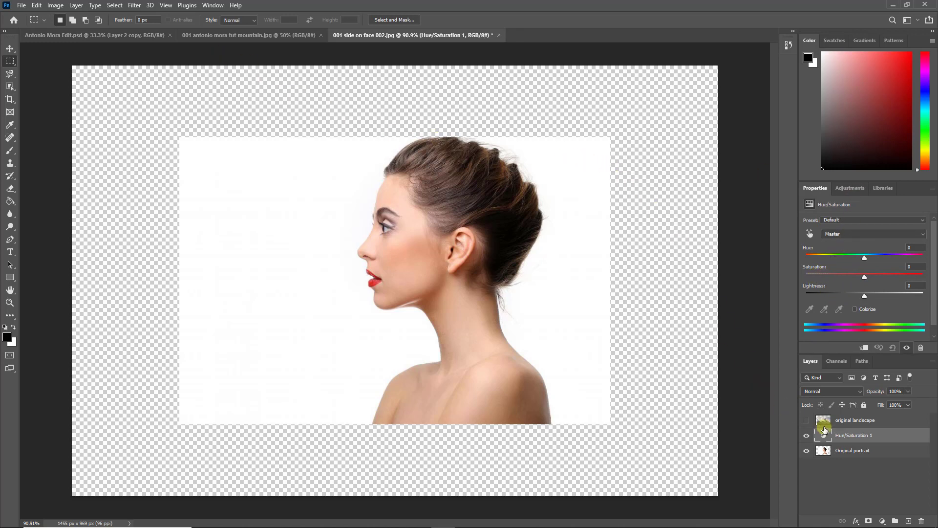
pyautogui.rightClick(866, 442)
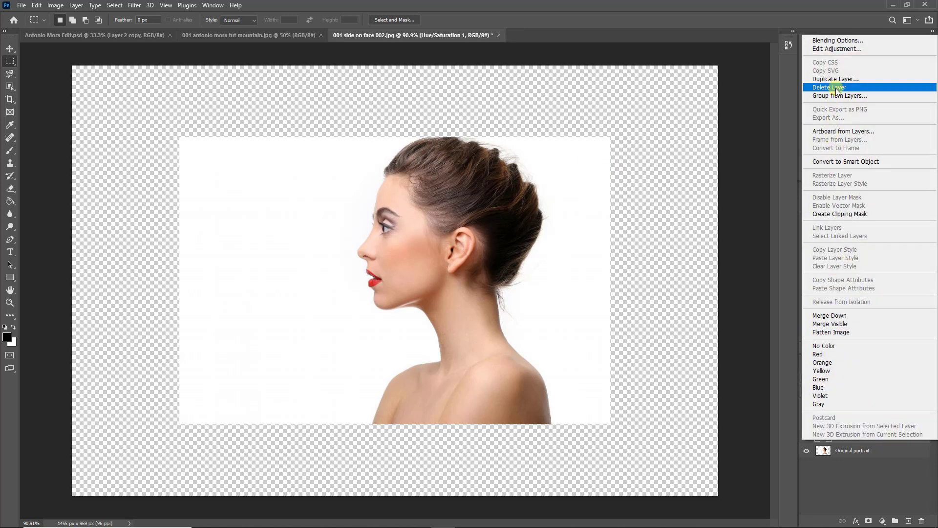
pyautogui.click(850, 86)
pyautogui.click(422, 200)
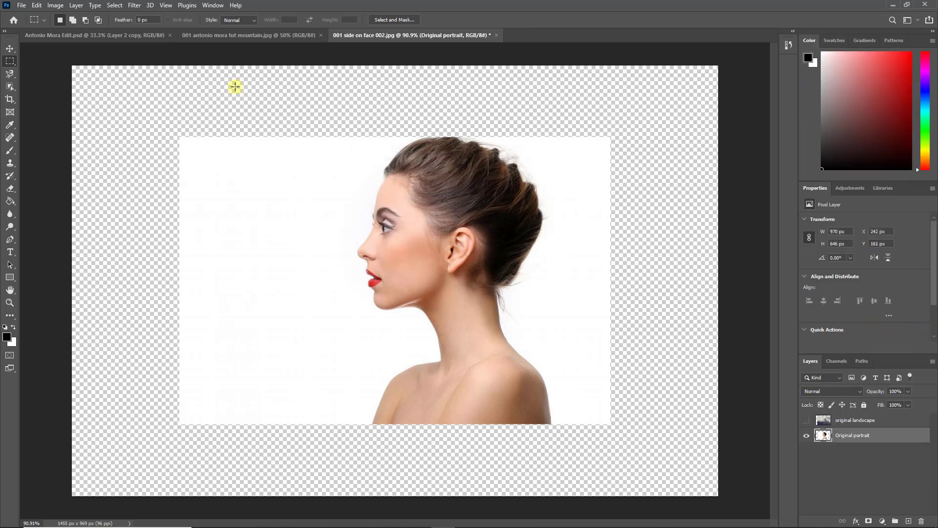
# - Desaturate the Original portrait layer directly to turn the woman's photo black and white
pyautogui.click(58, 5)
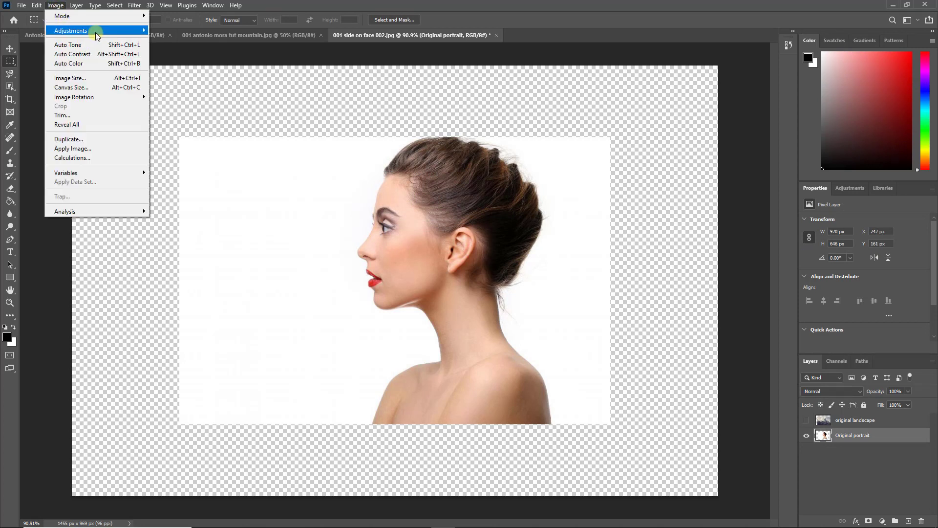
pyautogui.moveTo(113, 32)
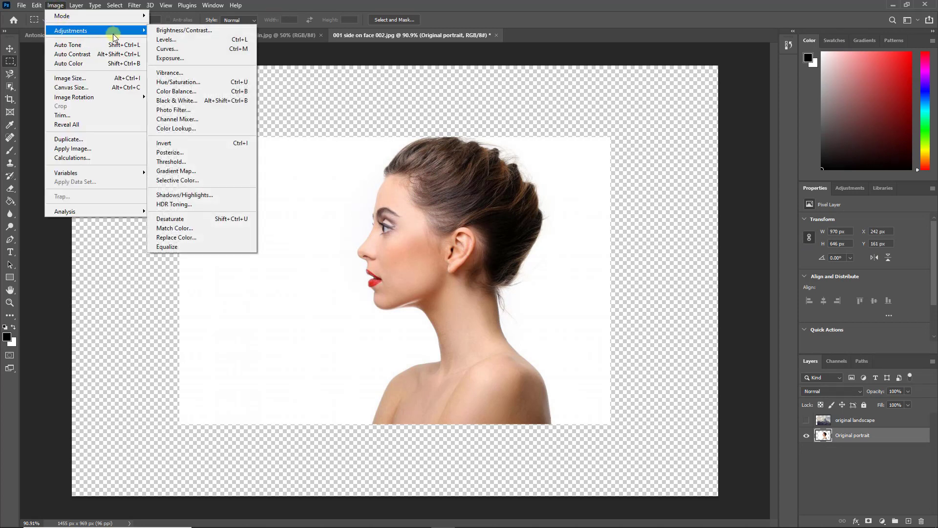
pyautogui.click(177, 219)
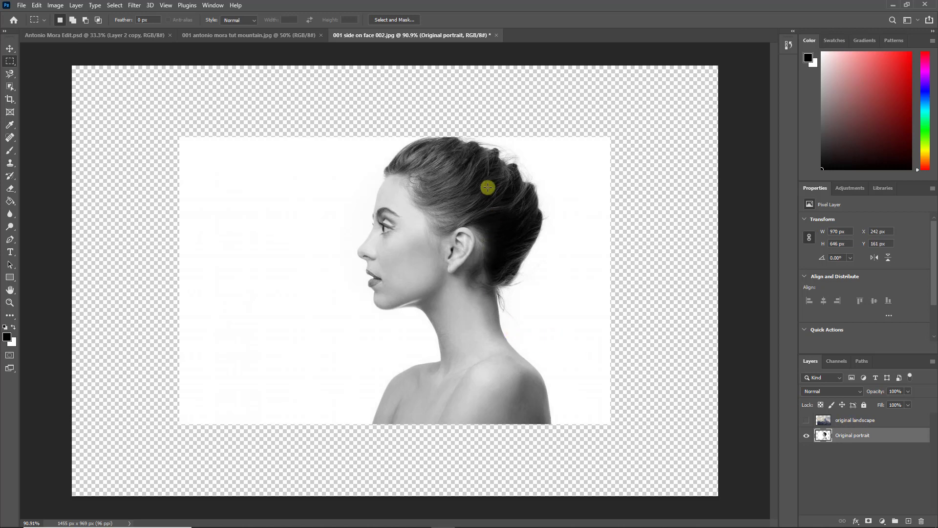
# - Select the whole woman, from hair to shoulders, with the Object Selection tool in Rectangle mode
pyautogui.click(11, 86)
pyautogui.click(11, 87)
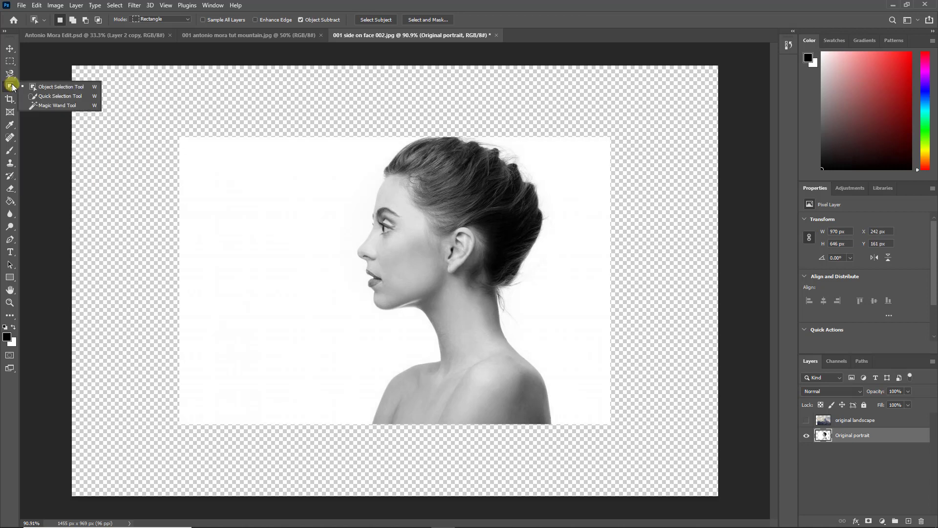
pyautogui.click(63, 88)
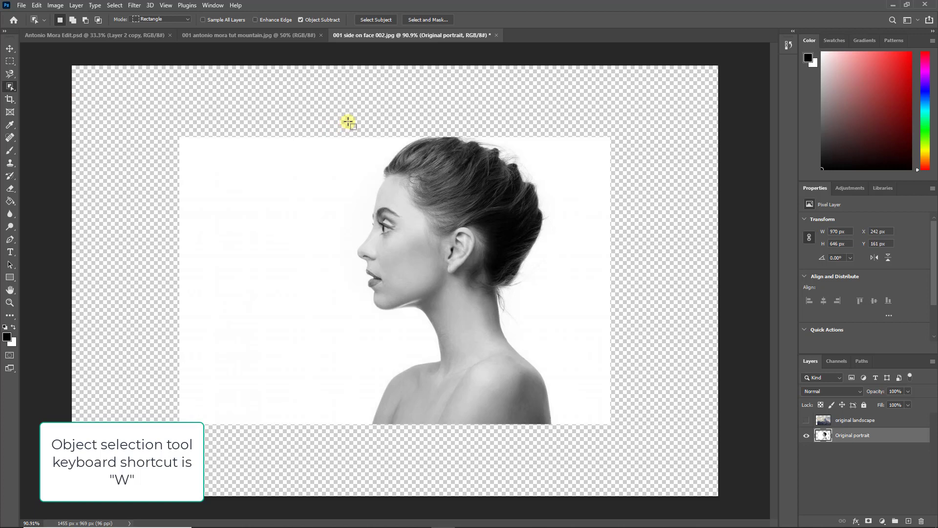
pyautogui.moveTo(352, 118); pyautogui.dragTo(556, 442)
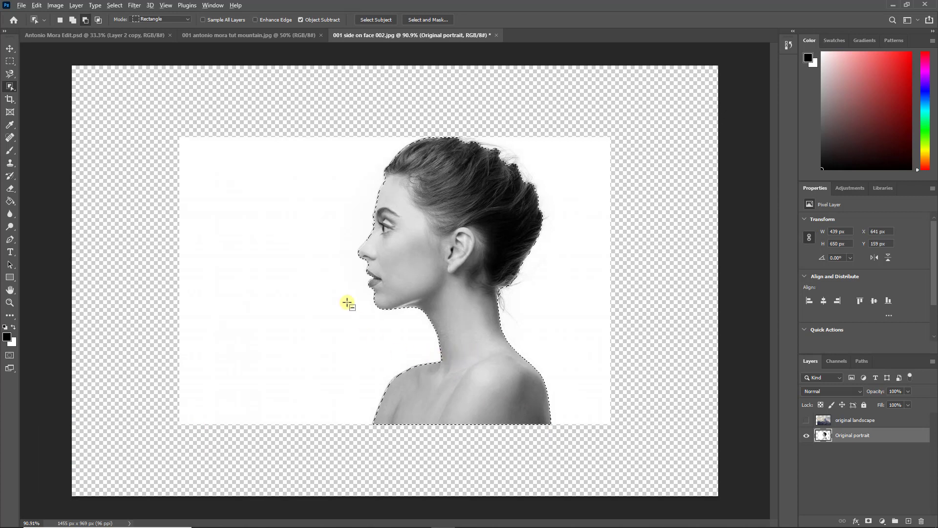
# - Subtract the white gap between the woman's lips from the selection with the Magnetic Lasso tool
pyautogui.scroll(2, 428, 296)
pyautogui.scroll(4, 467, 308)
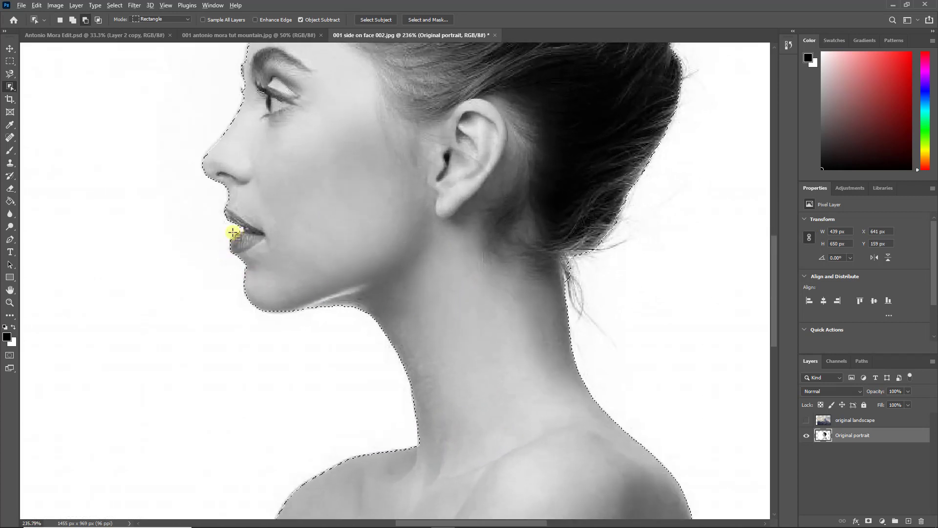
pyautogui.scroll(2, 224, 237)
pyautogui.scroll(1, 223, 237)
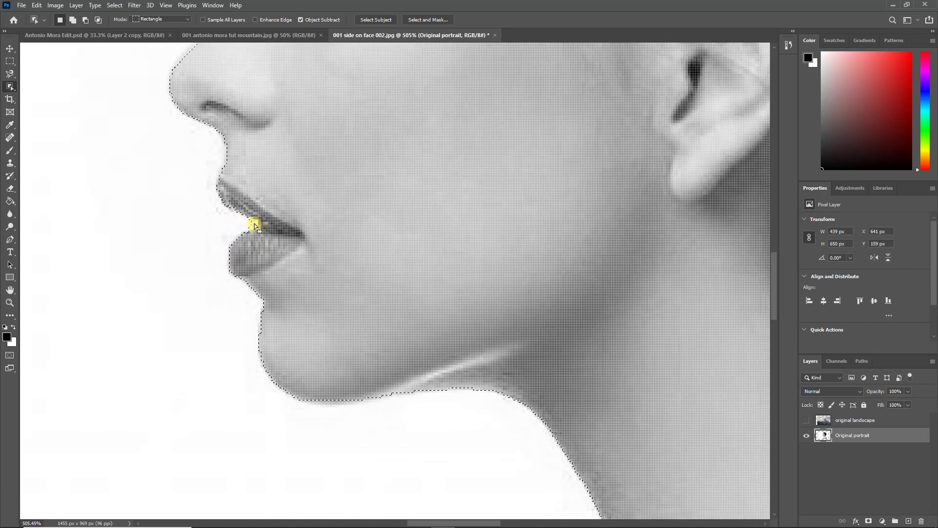
pyautogui.click(9, 73)
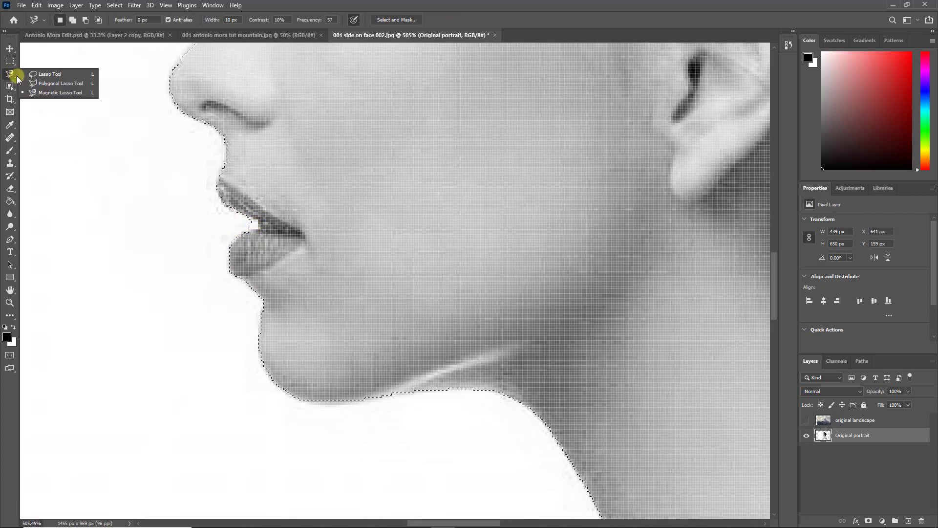
pyautogui.click(71, 93)
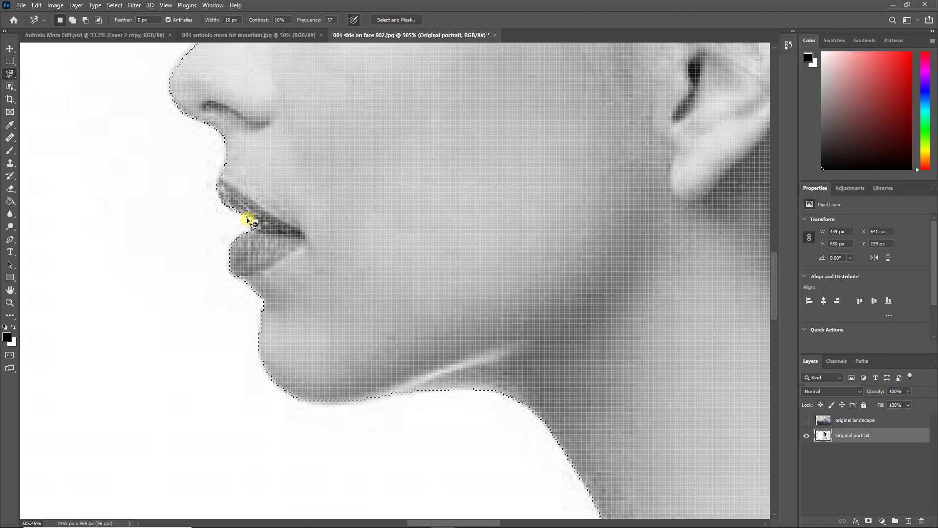
pyautogui.press('alt')
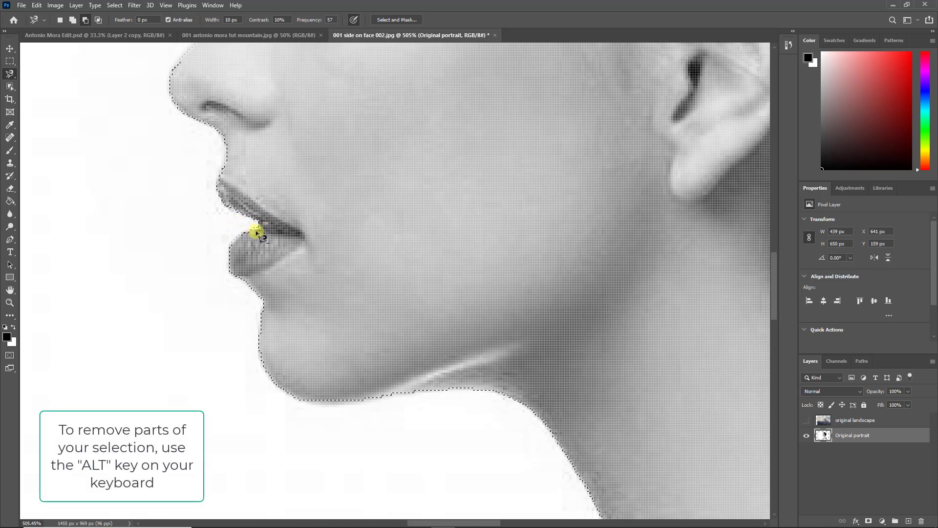
pyautogui.click(251, 230)
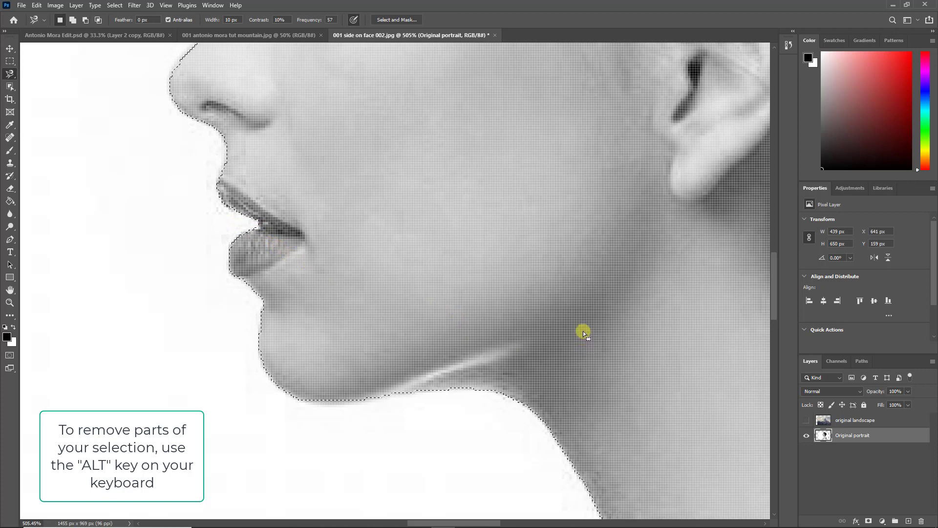
# - Subtract the stray background where the forehead meets the hairline from the selection with the Magnetic Lasso
pyautogui.scroll(-5, 582, 330)
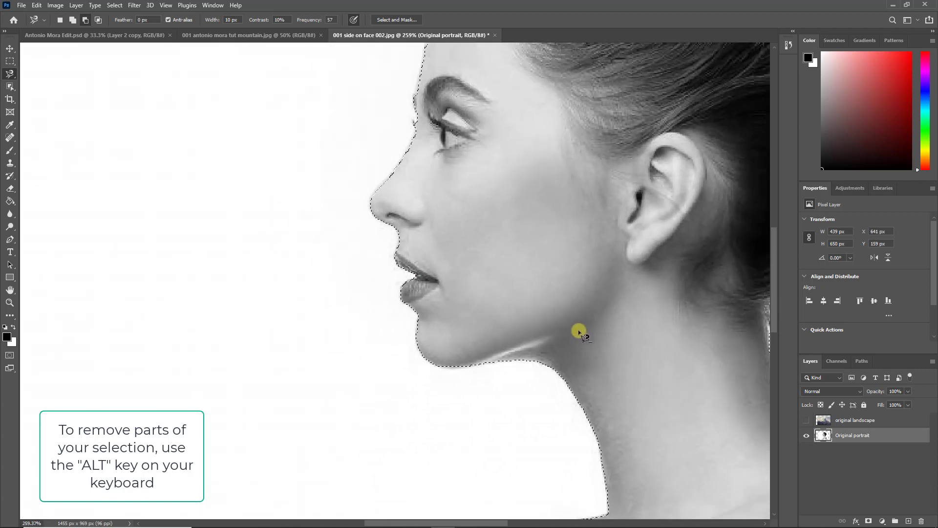
pyautogui.scroll(-1, 582, 333)
pyautogui.moveTo(614, 320); pyautogui.dragTo(516, 240)
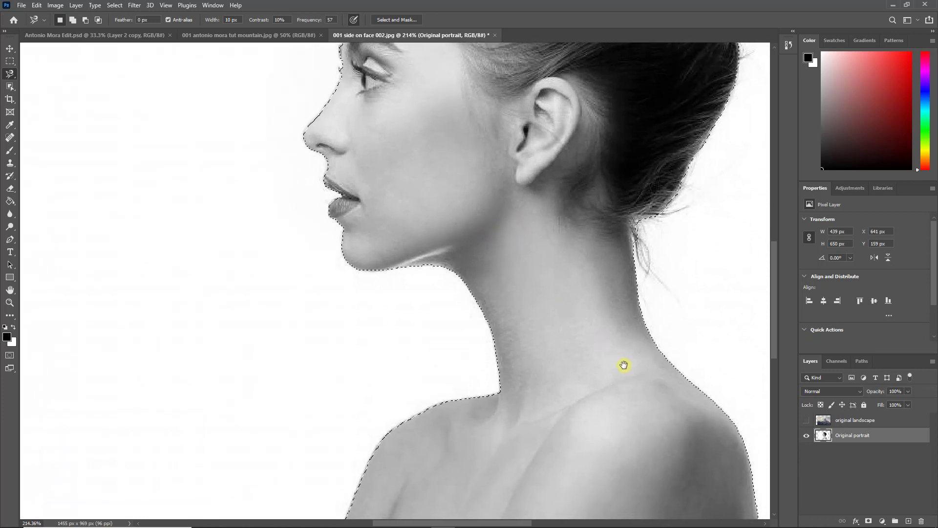
pyautogui.moveTo(622, 366); pyautogui.dragTo(508, 369)
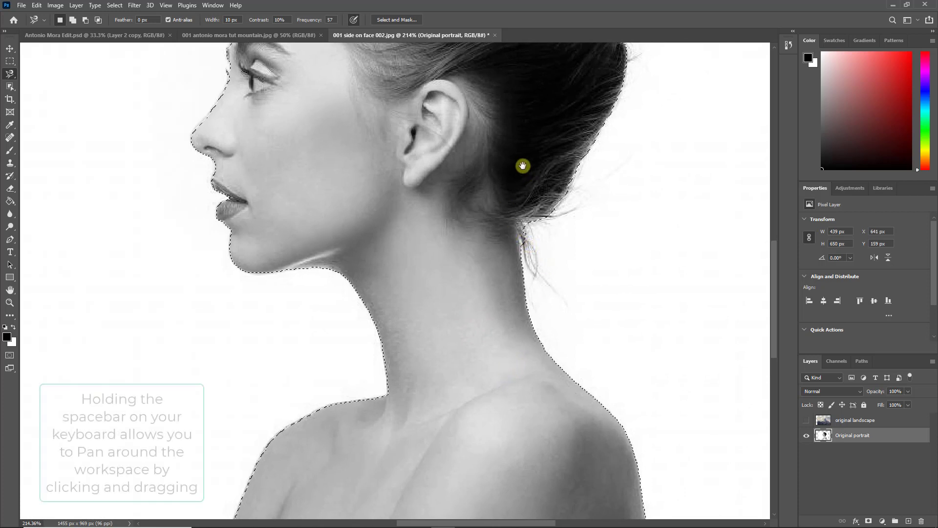
pyautogui.moveTo(522, 163); pyautogui.dragTo(518, 349)
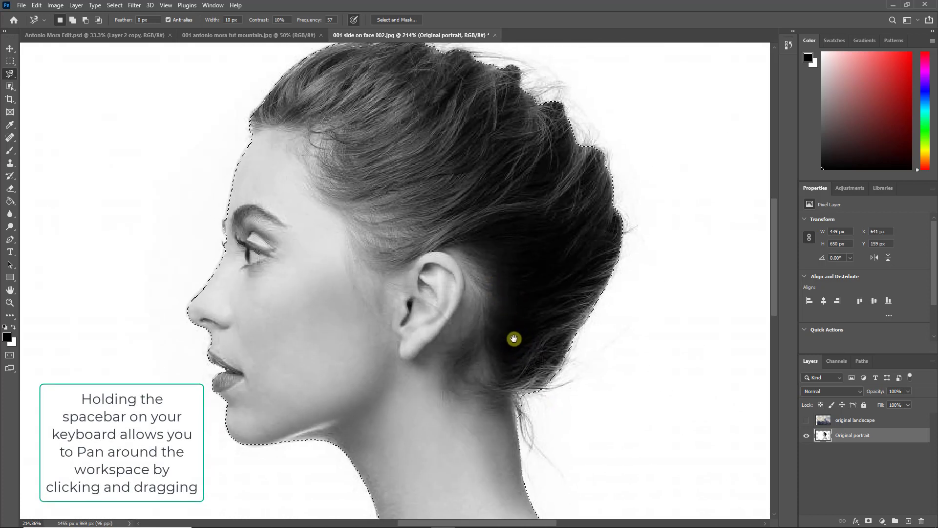
pyautogui.moveTo(306, 192); pyautogui.dragTo(344, 215)
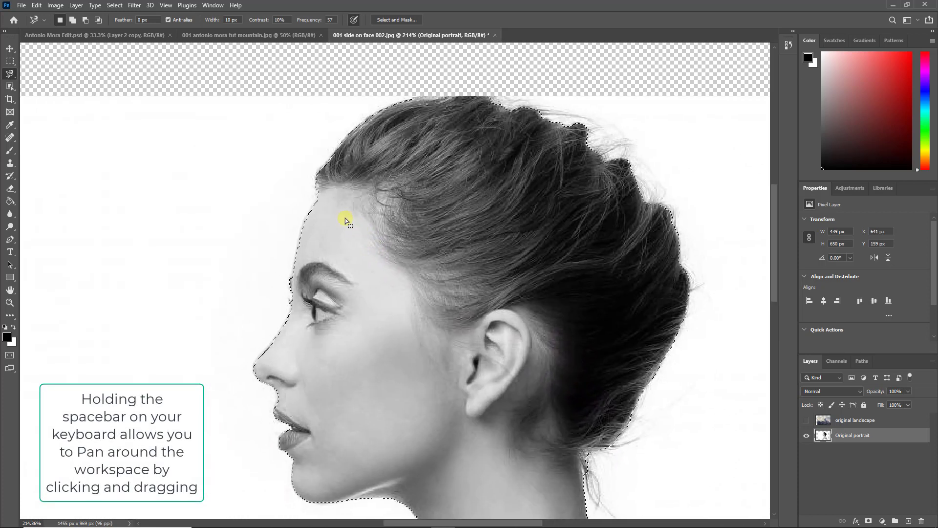
pyautogui.scroll(3, 316, 201)
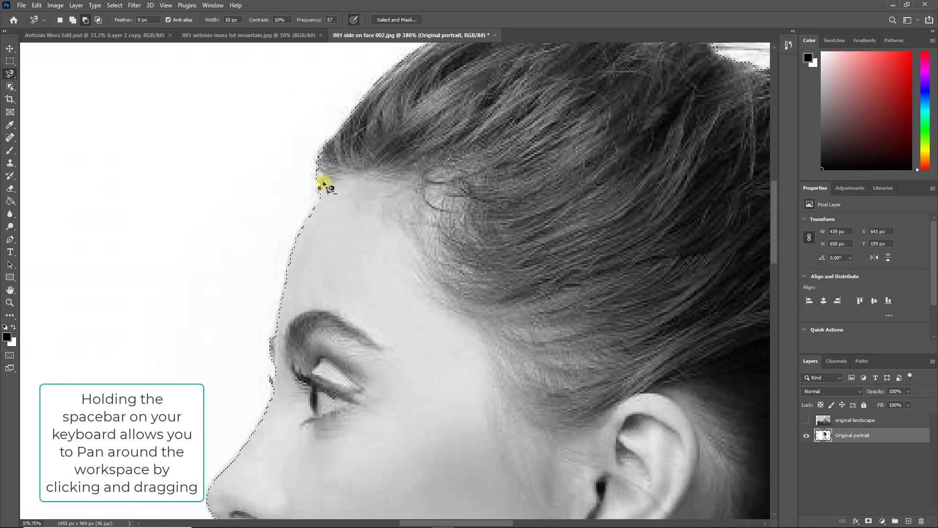
pyautogui.moveTo(321, 170)
pyautogui.mouseDown()
pyautogui.moveTo(301, 176)
pyautogui.moveTo(310, 191)
pyautogui.mouseUp()
pyautogui.doubleClick(310, 191)
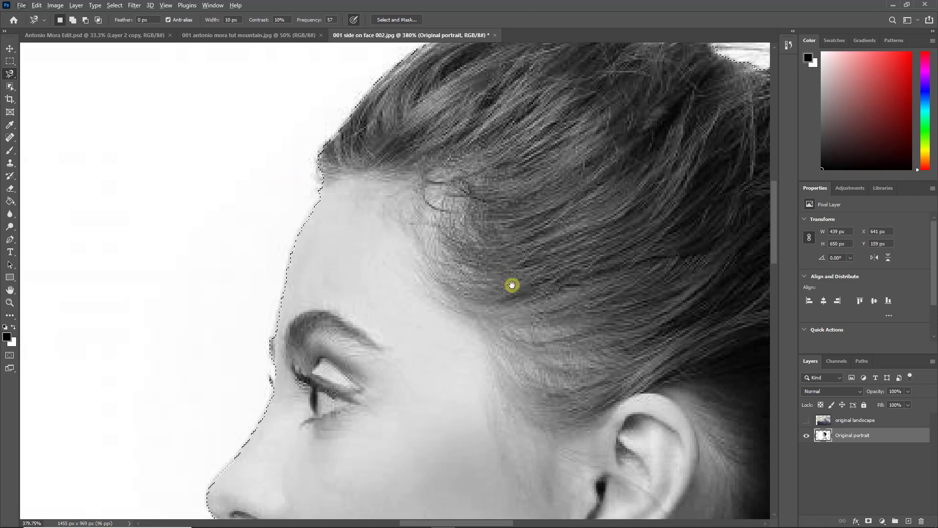
# - Subtract the area around the loose hairs at the nape of the neck from the selection with the Magnetic Lasso
pyautogui.moveTo(511, 283); pyautogui.dragTo(349, 169)
pyautogui.moveTo(664, 339); pyautogui.dragTo(603, 257)
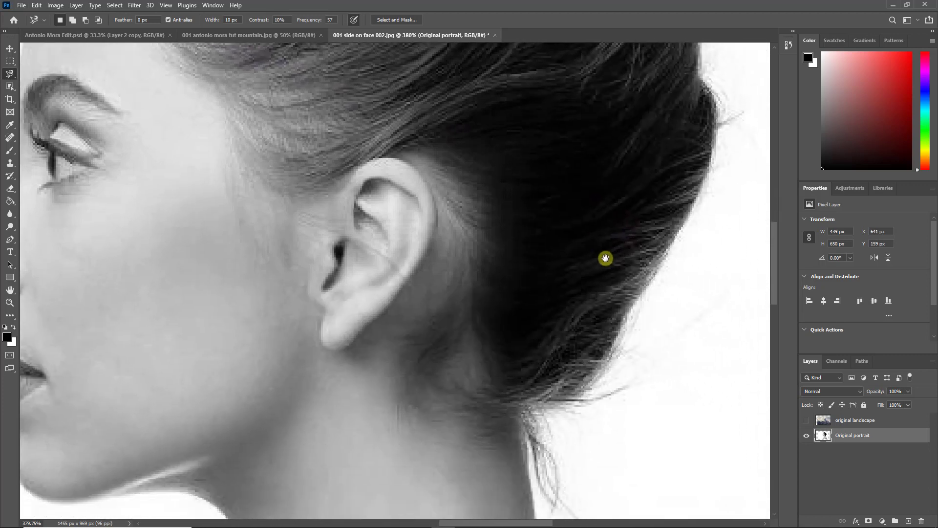
pyautogui.click(567, 411)
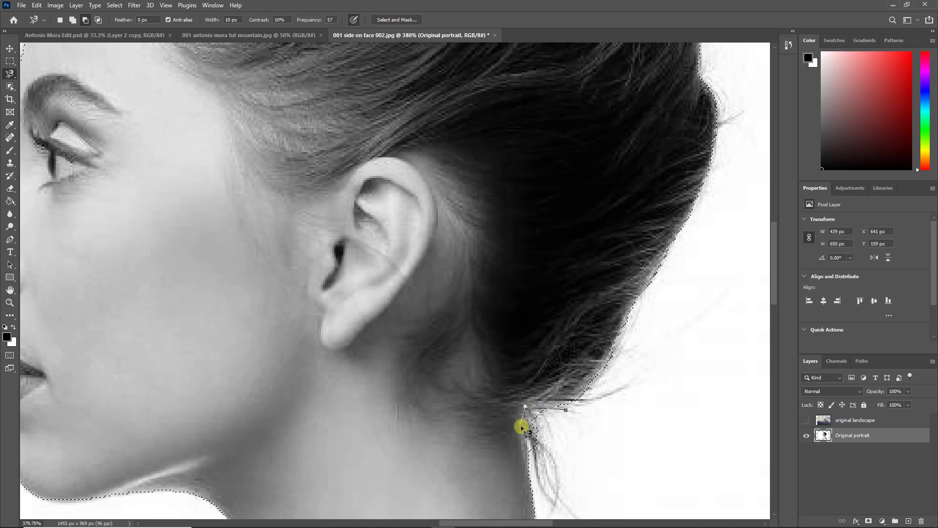
pyautogui.click(523, 435)
pyautogui.click(531, 466)
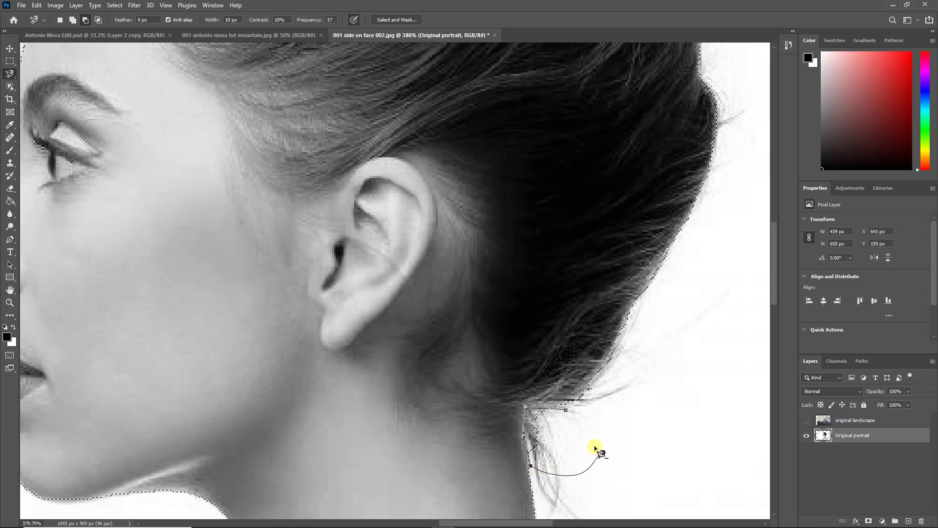
pyautogui.click(521, 409)
# - Copy the selected woman onto a new layer and hide the Original portrait layer
pyautogui.scroll(-15, 519, 407)
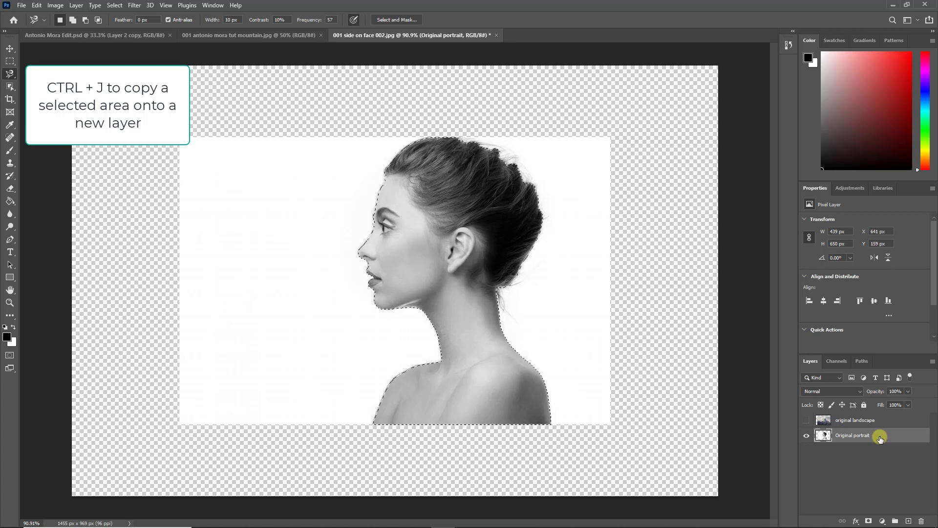
pyautogui.hotkey('ctrl', 'j')
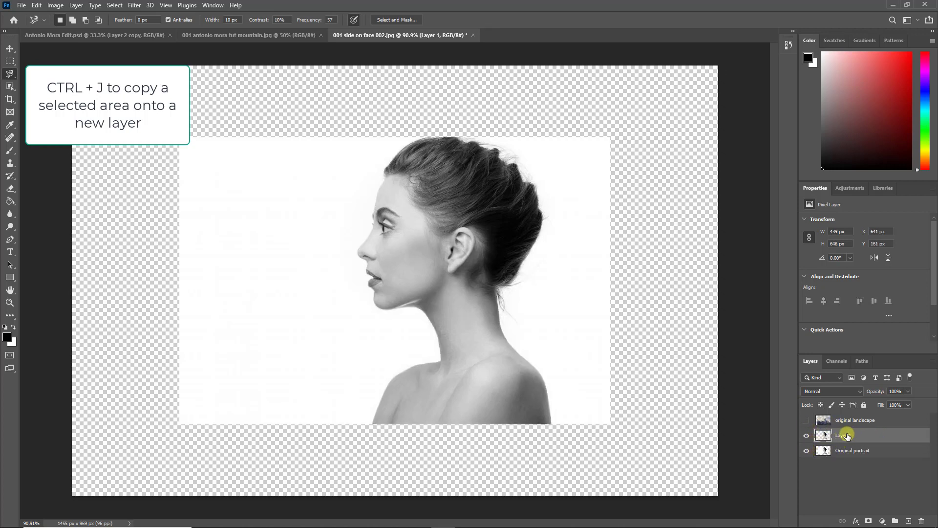
pyautogui.click(806, 450)
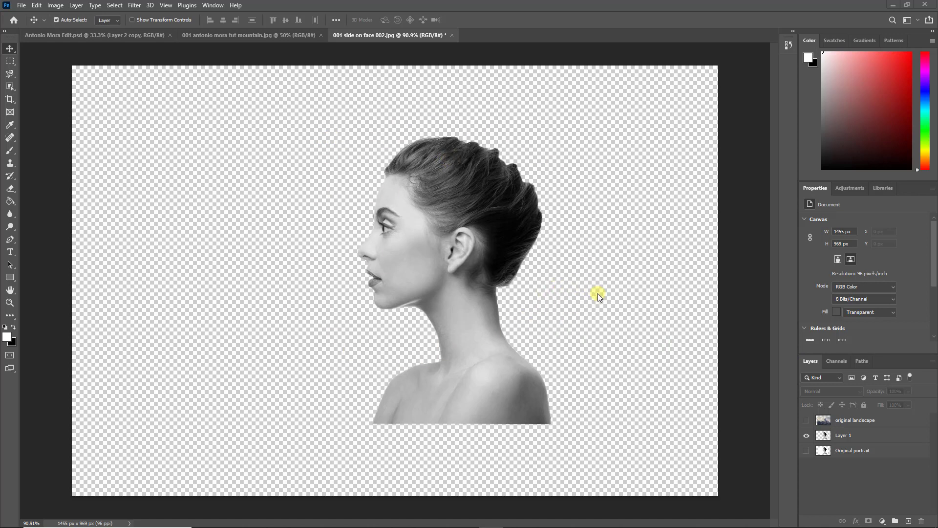
# - Add a white (ffffff) Solid Color fill layer and place it directly beneath the cut-out woman's layer as the background
pyautogui.click(883, 521)
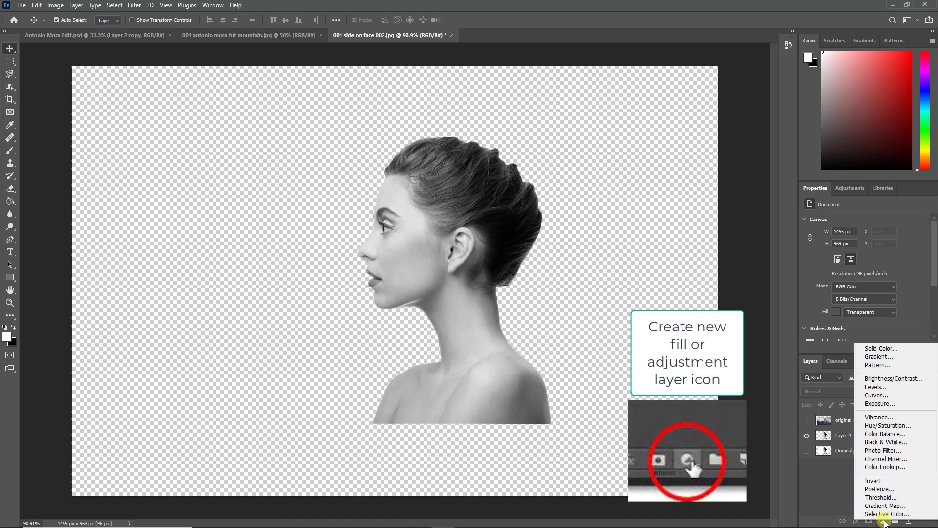
pyautogui.click(880, 349)
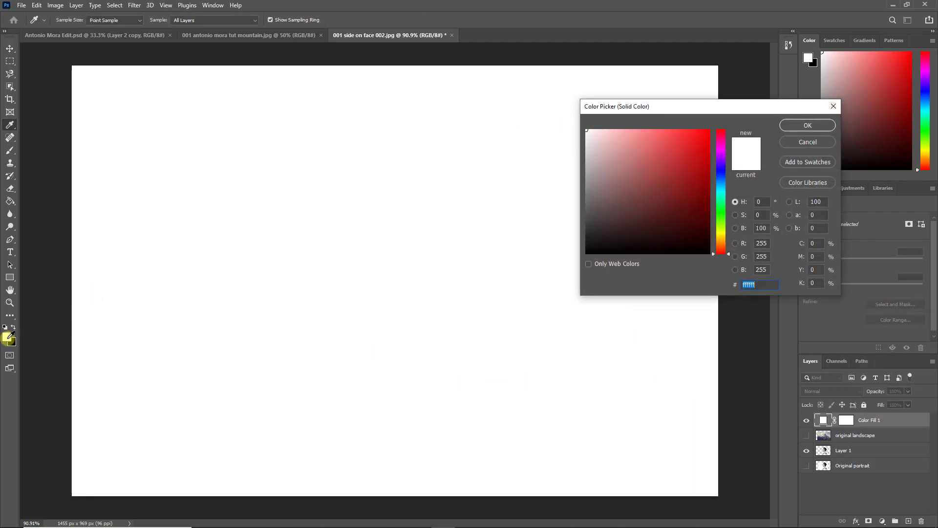
pyautogui.click(796, 124)
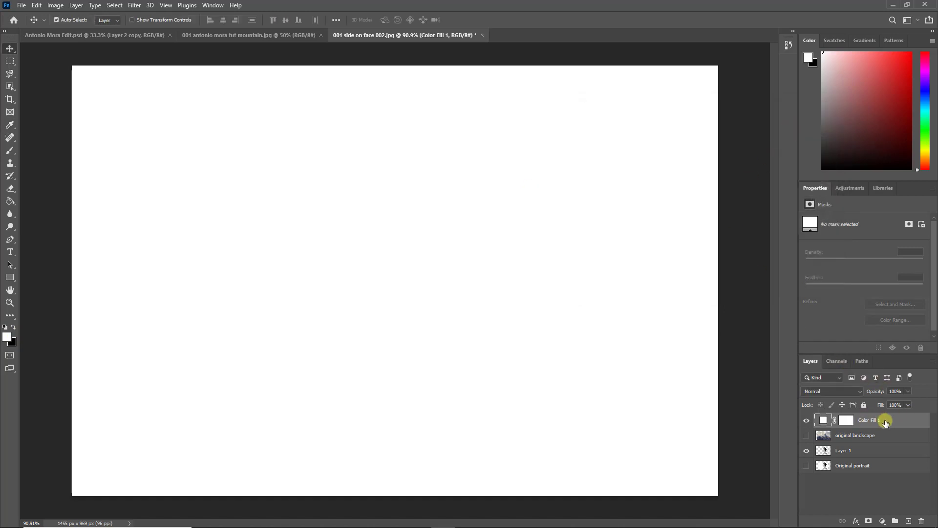
pyautogui.moveTo(885, 423); pyautogui.dragTo(891, 453)
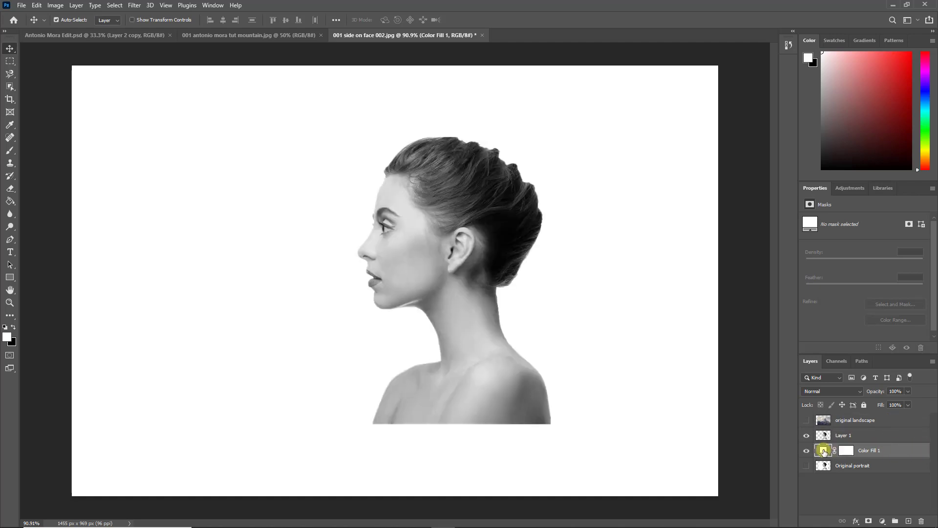
pyautogui.click(806, 451)
pyautogui.click(807, 453)
# - Make the original landscape layer active and visible again
pyautogui.click(863, 421)
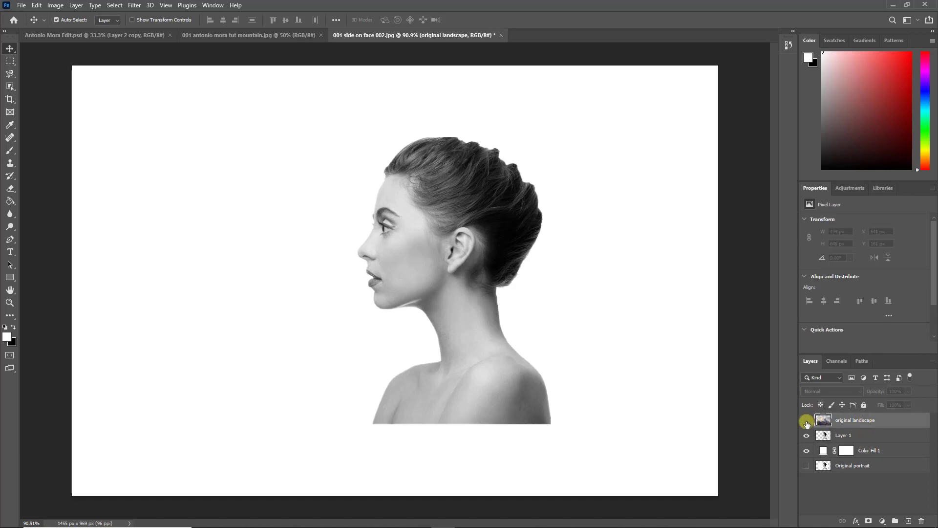
pyautogui.click(806, 420)
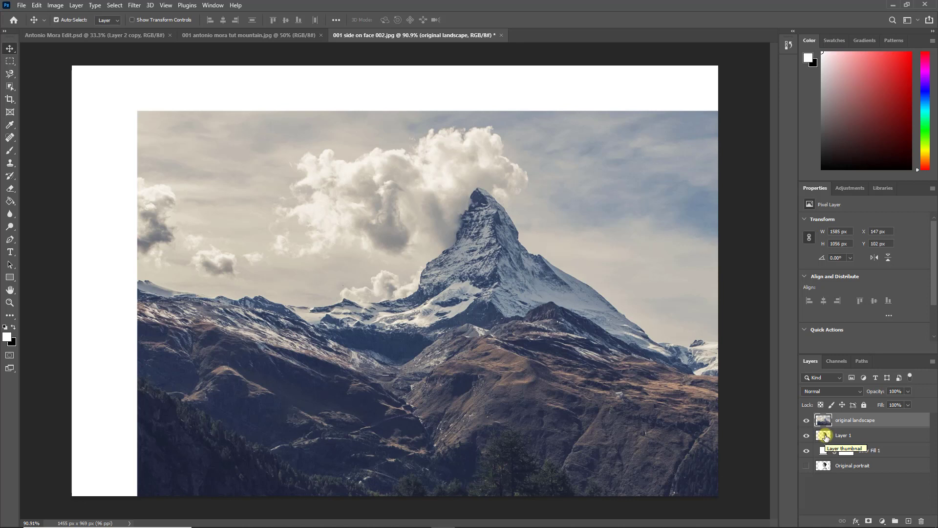
# - Load the cut-out woman's outline from Layer 1 as a selection and mask the original landscape layer to it
pyautogui.press('ctrl')
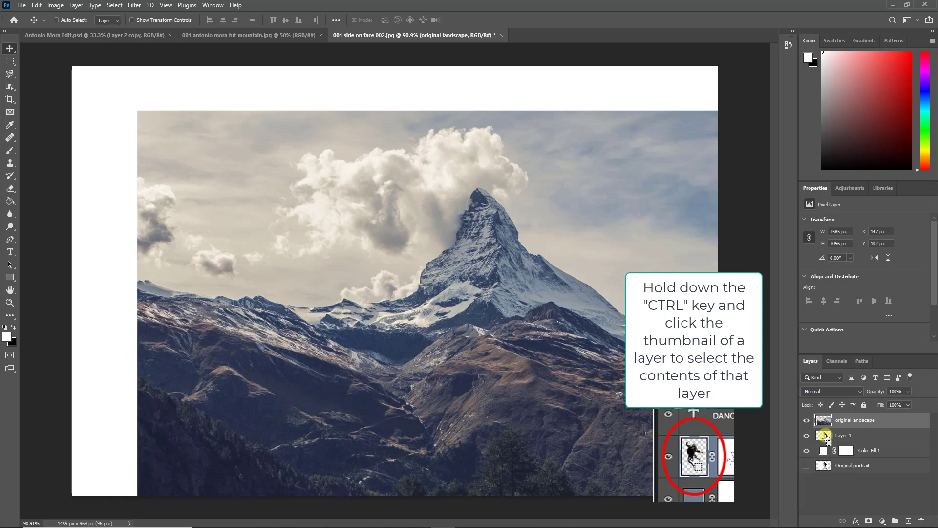
pyautogui.keyDown('ctrl'); pyautogui.click(825, 437); pyautogui.keyUp('ctrl')
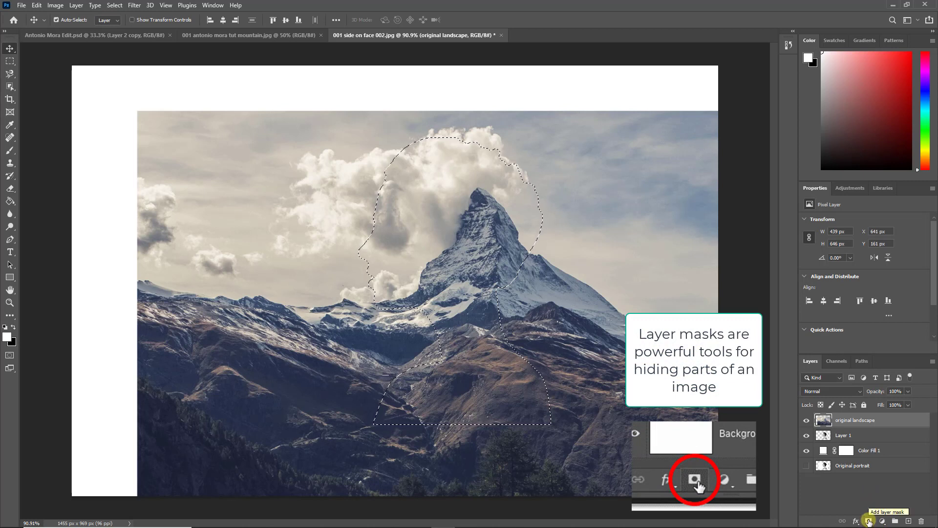
pyautogui.click(868, 521)
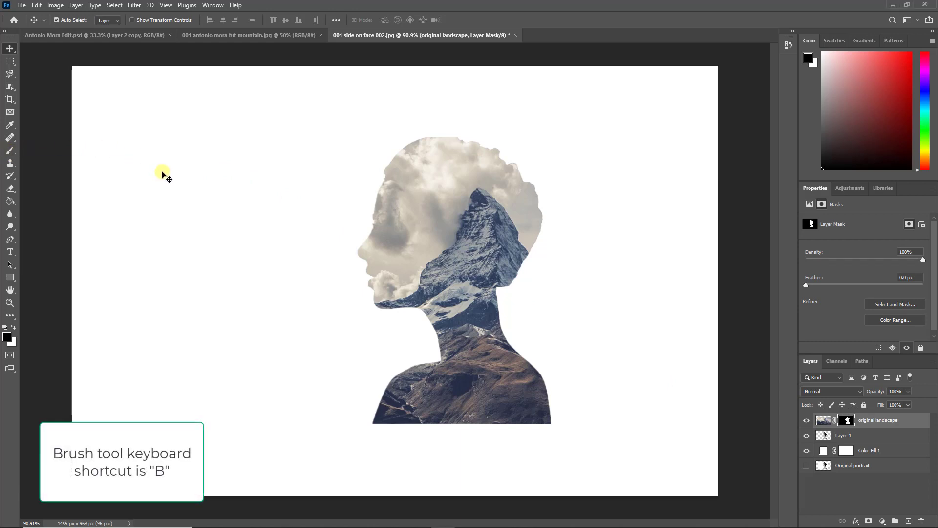
# - Paint black on the original landscape's mask with a soft brush at 21% opacity to reveal the woman's face
pyautogui.press('b')
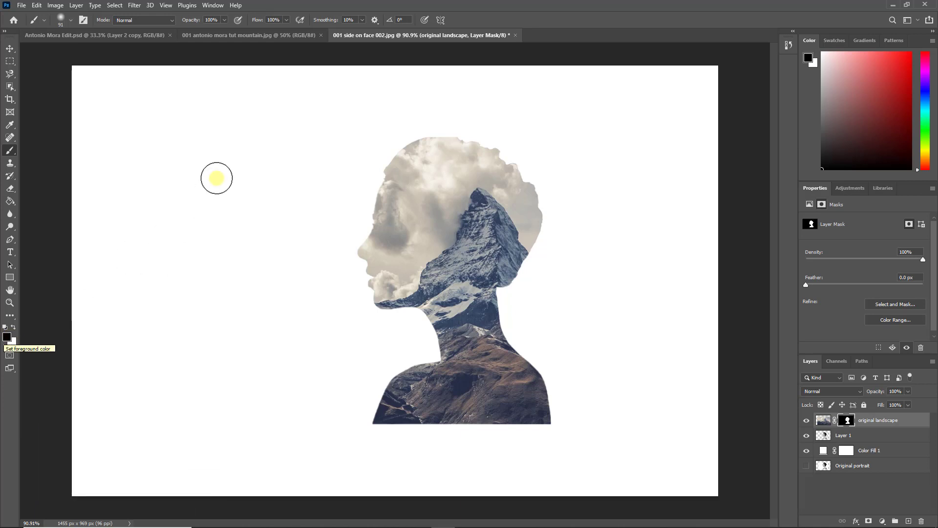
pyautogui.click(224, 20)
pyautogui.click(824, 421)
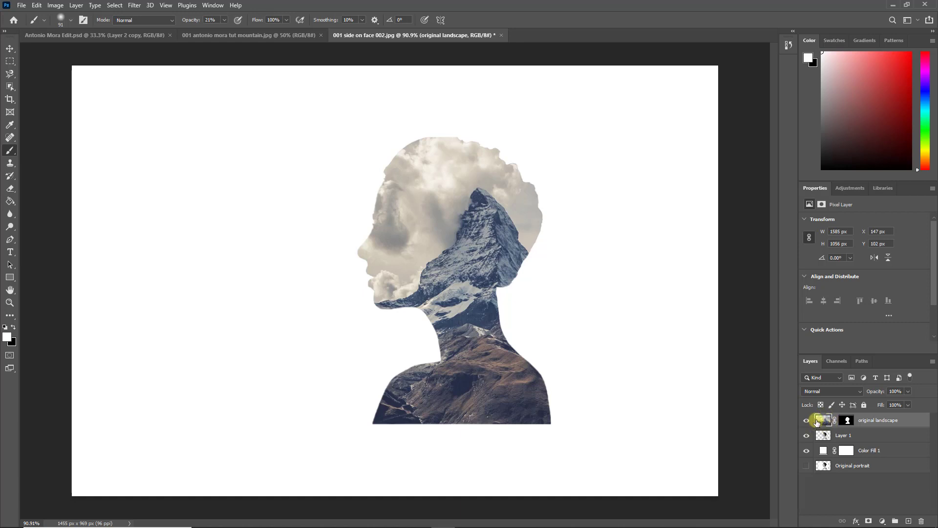
pyautogui.click(817, 421)
pyautogui.click(848, 421)
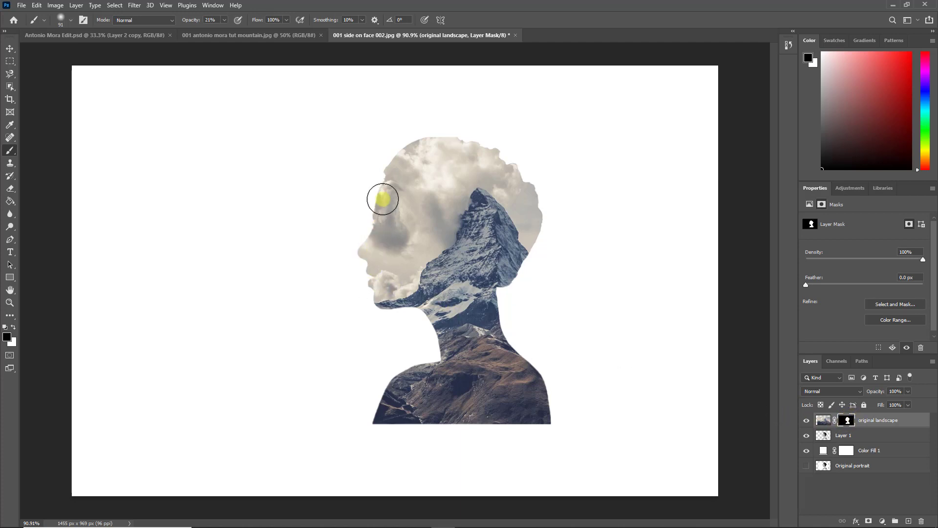
pyautogui.moveTo(383, 199)
pyautogui.mouseDown()
pyautogui.moveTo(388, 171)
pyautogui.moveTo(373, 264)
pyautogui.moveTo(367, 246)
pyautogui.moveTo(374, 278)
pyautogui.moveTo(384, 271)
pyautogui.moveTo(382, 250)
pyautogui.moveTo(393, 261)
pyautogui.moveTo(378, 213)
pyautogui.moveTo(389, 204)
pyautogui.moveTo(394, 227)
pyautogui.moveTo(392, 209)
pyautogui.moveTo(406, 224)
pyautogui.moveTo(386, 277)
pyautogui.moveTo(374, 284)
pyautogui.moveTo(391, 281)
pyautogui.moveTo(384, 301)
pyautogui.moveTo(389, 290)
pyautogui.moveTo(374, 293)
pyautogui.moveTo(408, 282)
pyautogui.moveTo(401, 288)
pyautogui.moveTo(399, 268)
pyautogui.moveTo(410, 239)
pyautogui.moveTo(418, 247)
pyautogui.moveTo(385, 192)
pyautogui.moveTo(417, 243)
pyautogui.moveTo(404, 272)
pyautogui.moveTo(426, 266)
pyautogui.moveTo(433, 251)
pyautogui.moveTo(408, 283)
pyautogui.mouseUp()
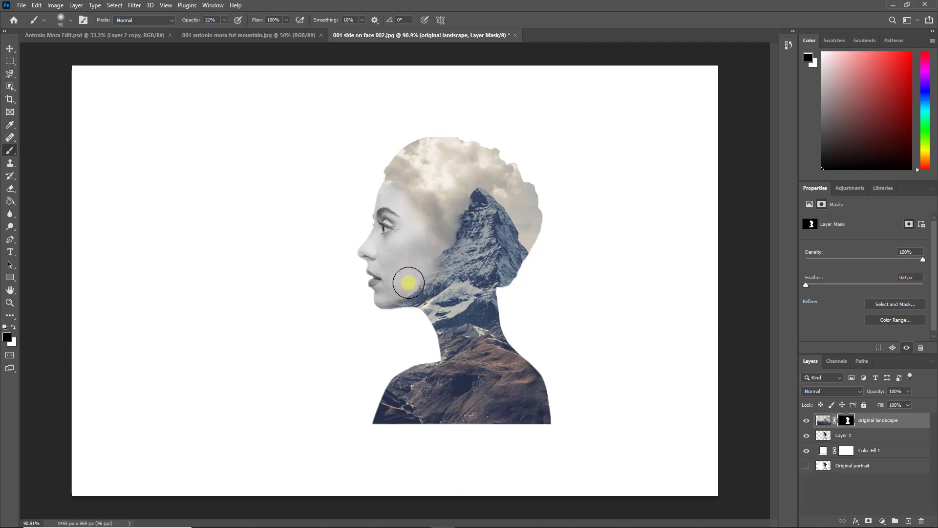
pyautogui.hotkey('ctrl', '2')
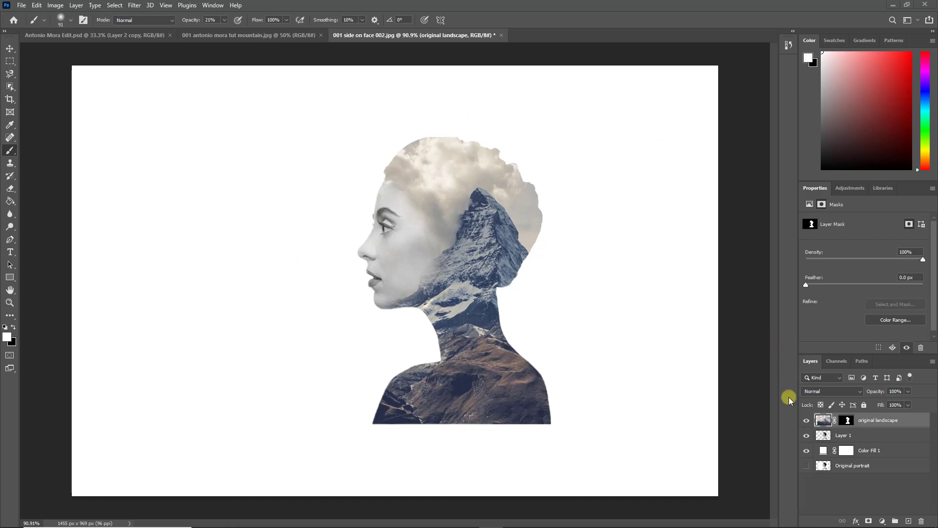
# - Recolor the Color Fill 1 background to a light grey (about b6b5b0) sampled from the sky at the back of the head
pyautogui.click(889, 452)
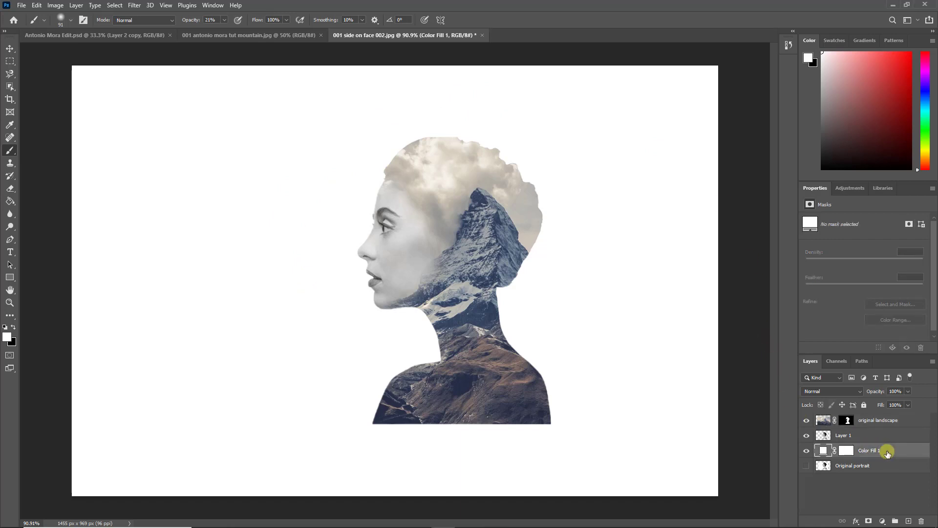
pyautogui.doubleClick(824, 452)
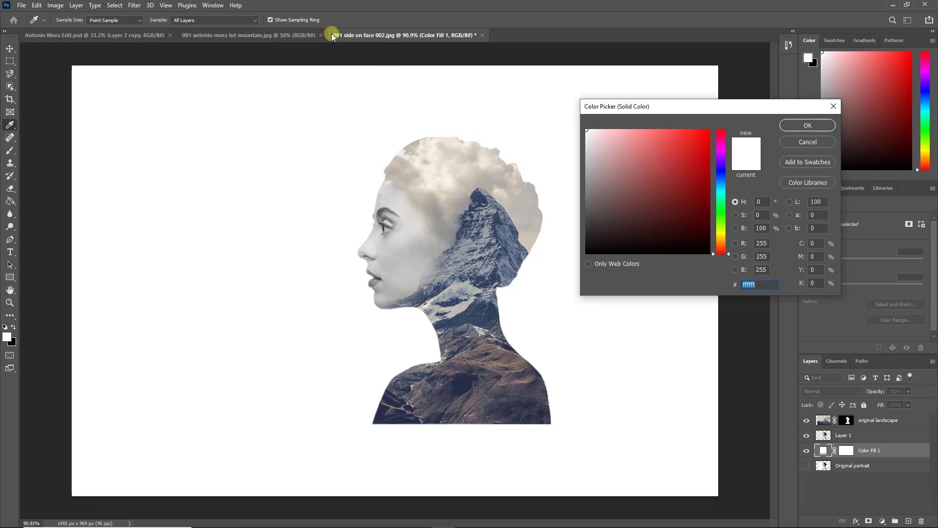
pyautogui.click(248, 21)
pyautogui.click(231, 42)
pyautogui.click(528, 206)
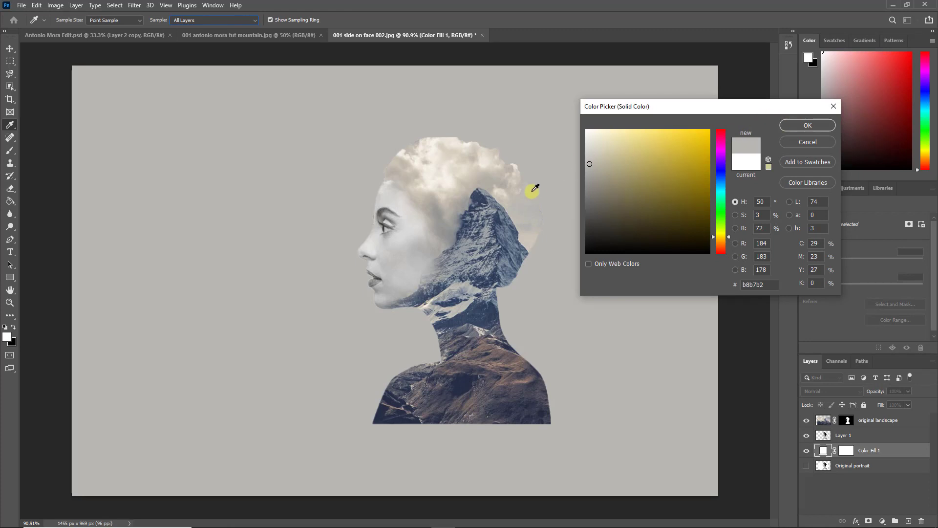
pyautogui.click(499, 179)
pyautogui.click(489, 173)
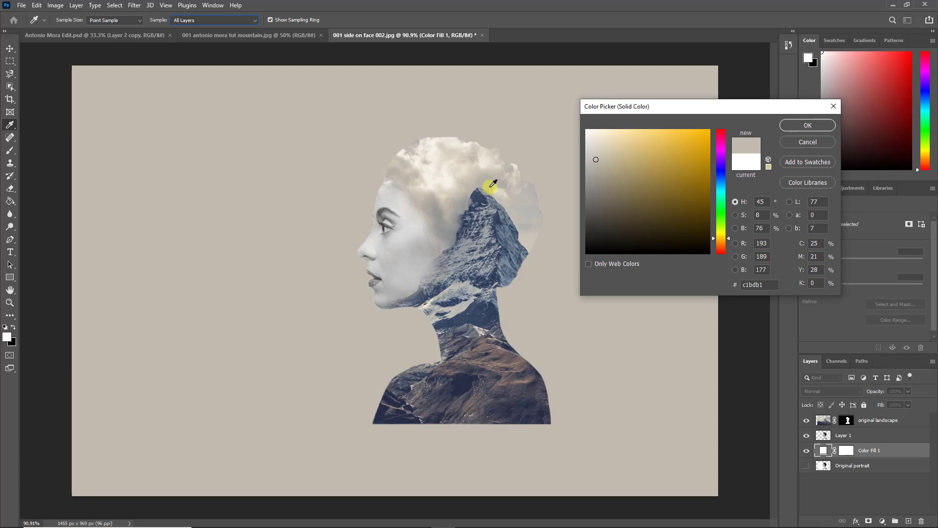
pyautogui.click(533, 204)
pyautogui.click(529, 200)
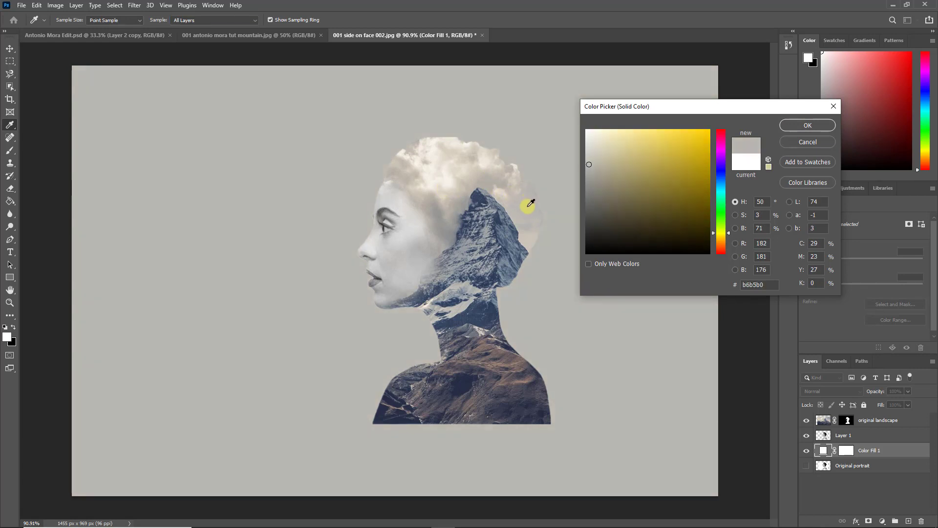
pyautogui.click(793, 126)
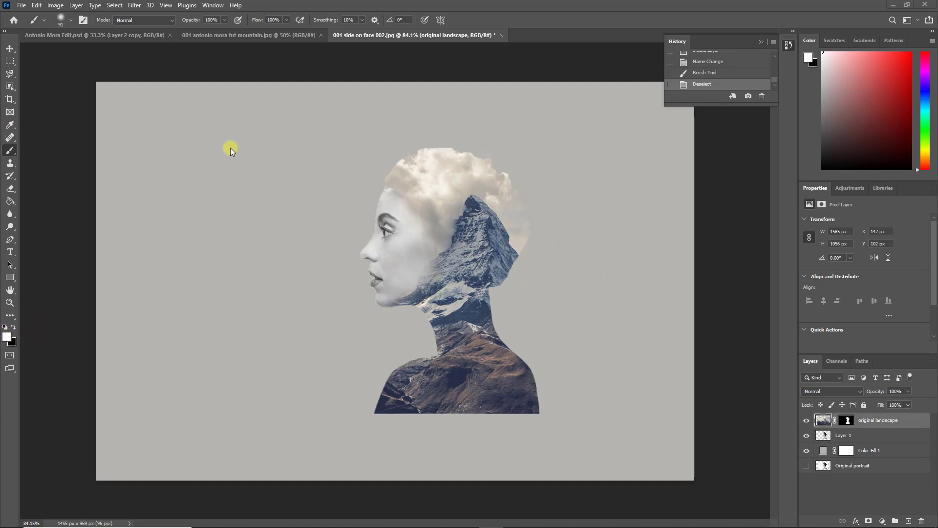
# - Paint white at 22% opacity on the original landscape's mask so the clouds and sky extend beyond the top and back of the head
pyautogui.click(848, 421)
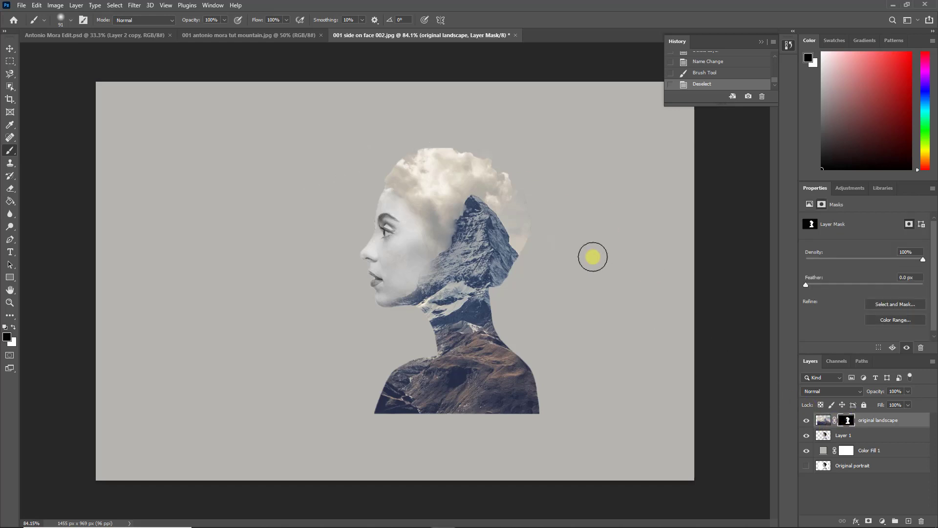
pyautogui.scroll(5, 562, 223)
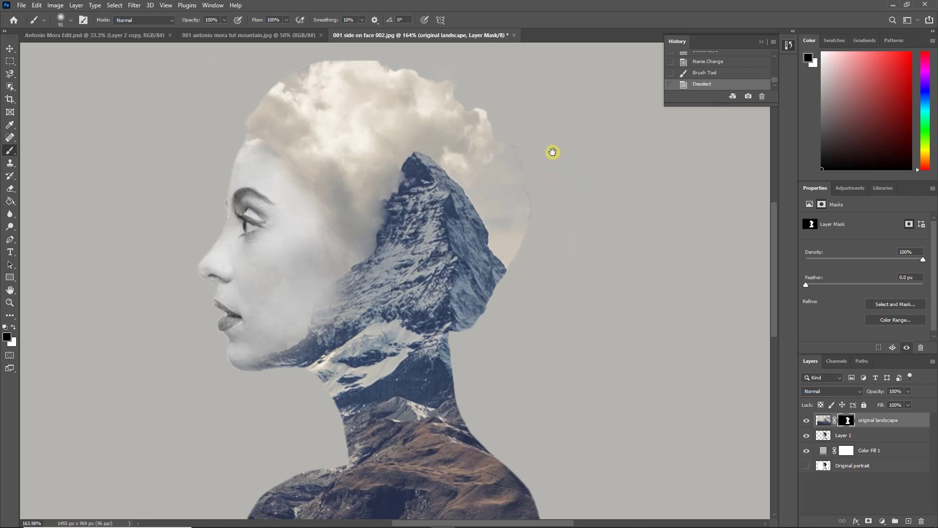
pyautogui.moveTo(552, 152); pyautogui.dragTo(555, 208)
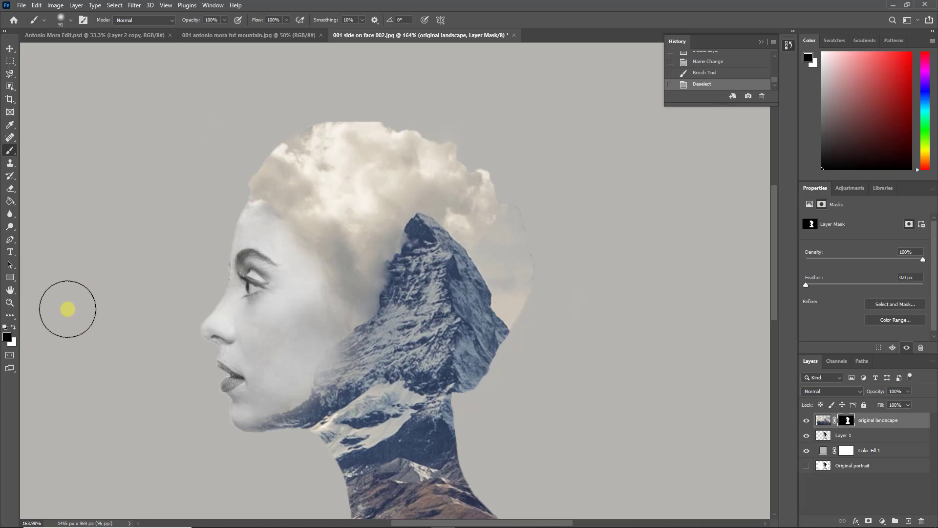
pyautogui.click(13, 328)
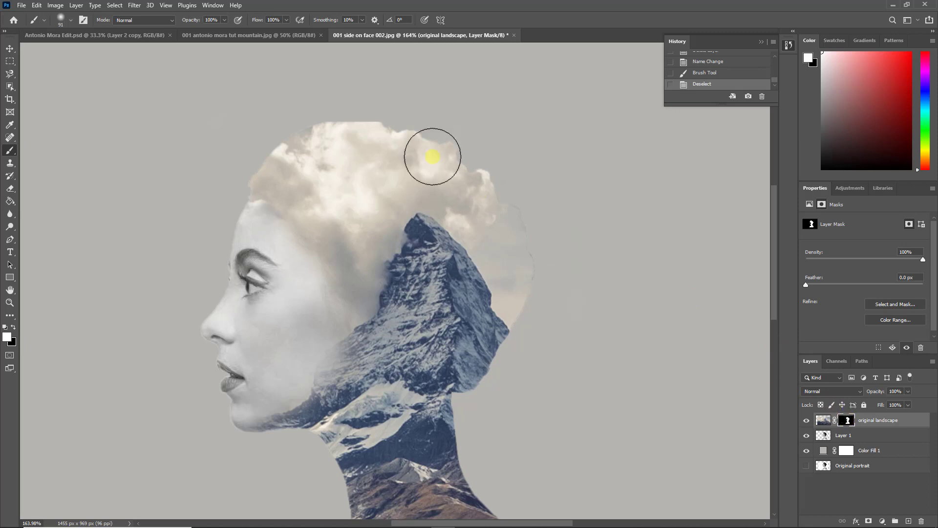
pyautogui.moveTo(225, 22); pyautogui.dragTo(189, 31)
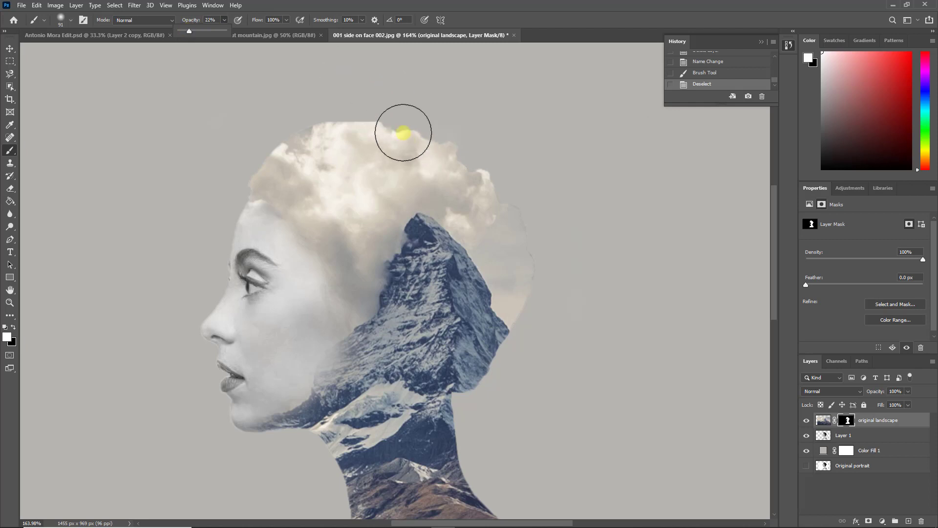
pyautogui.click(404, 132)
pyautogui.click(402, 132)
pyautogui.click(391, 128)
pyautogui.click(364, 121)
pyautogui.click(347, 121)
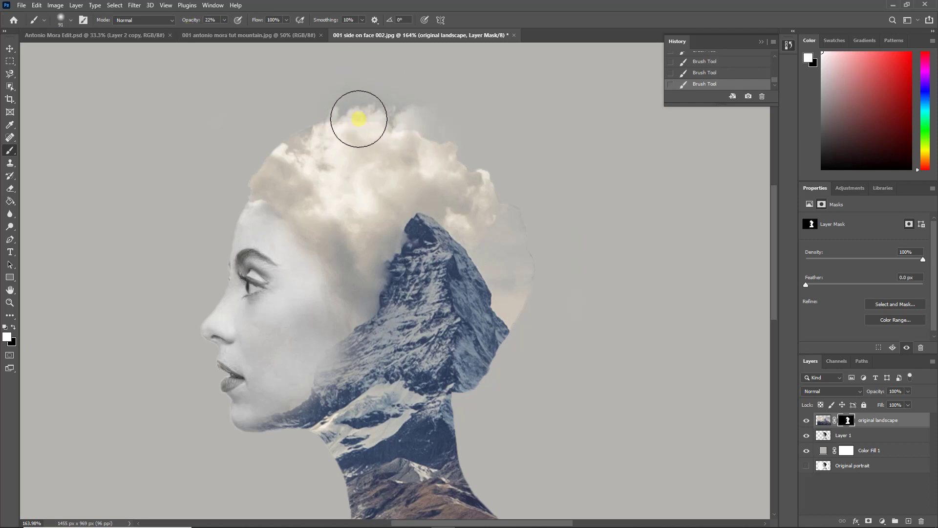
pyautogui.click(358, 118)
pyautogui.moveTo(356, 116)
pyautogui.mouseDown()
pyautogui.moveTo(287, 120)
pyautogui.moveTo(221, 163)
pyautogui.moveTo(281, 135)
pyautogui.moveTo(376, 117)
pyautogui.moveTo(445, 126)
pyautogui.moveTo(486, 160)
pyautogui.moveTo(466, 156)
pyautogui.moveTo(509, 175)
pyautogui.moveTo(522, 191)
pyautogui.moveTo(503, 191)
pyautogui.moveTo(544, 246)
pyautogui.moveTo(539, 349)
pyautogui.moveTo(498, 360)
pyautogui.moveTo(510, 340)
pyautogui.moveTo(500, 343)
pyautogui.moveTo(545, 311)
pyautogui.mouseUp()
# - Set the brush size to 37 px and paint soft sky into the mask beside the mountain's slope at the back of the head
pyautogui.rightClick(570, 227)
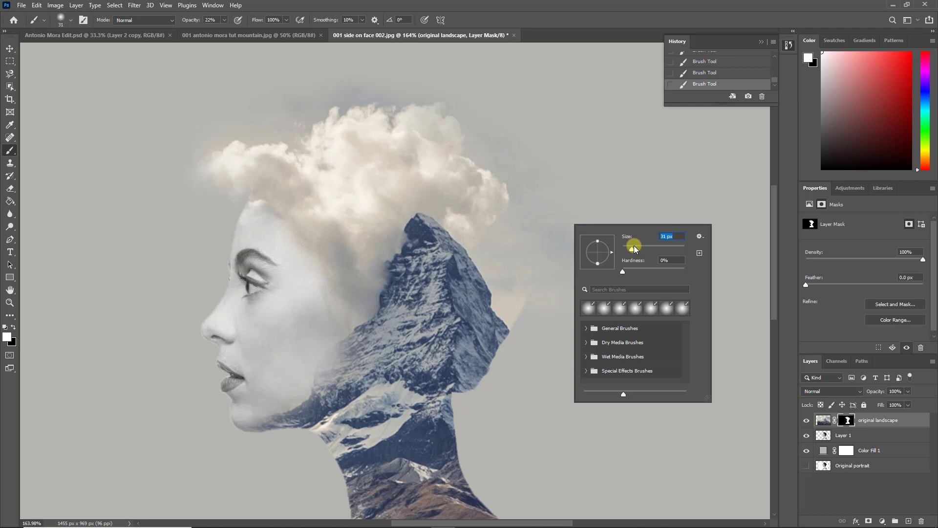
pyautogui.moveTo(634, 245); pyautogui.dragTo(634, 246)
pyautogui.click(526, 306)
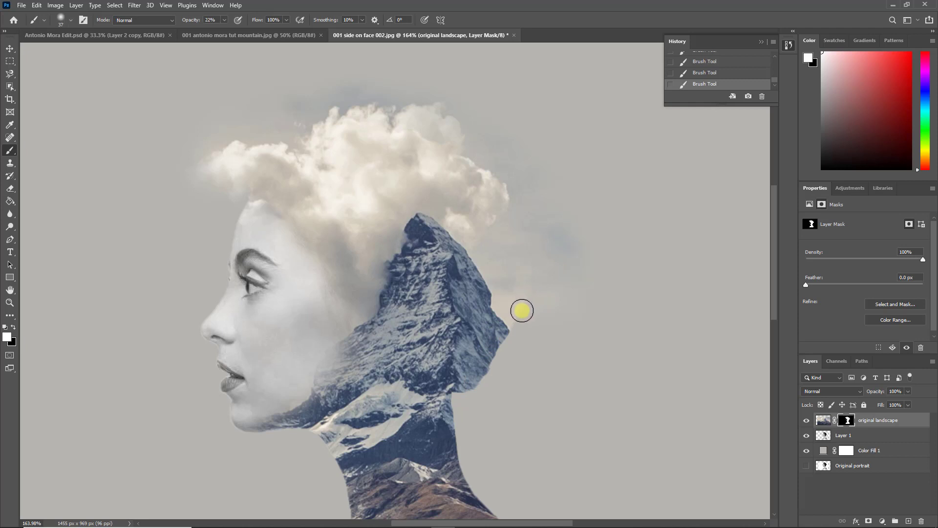
pyautogui.moveTo(525, 314)
pyautogui.mouseDown()
pyautogui.moveTo(534, 287)
pyautogui.moveTo(541, 293)
pyautogui.moveTo(531, 237)
pyautogui.mouseUp()
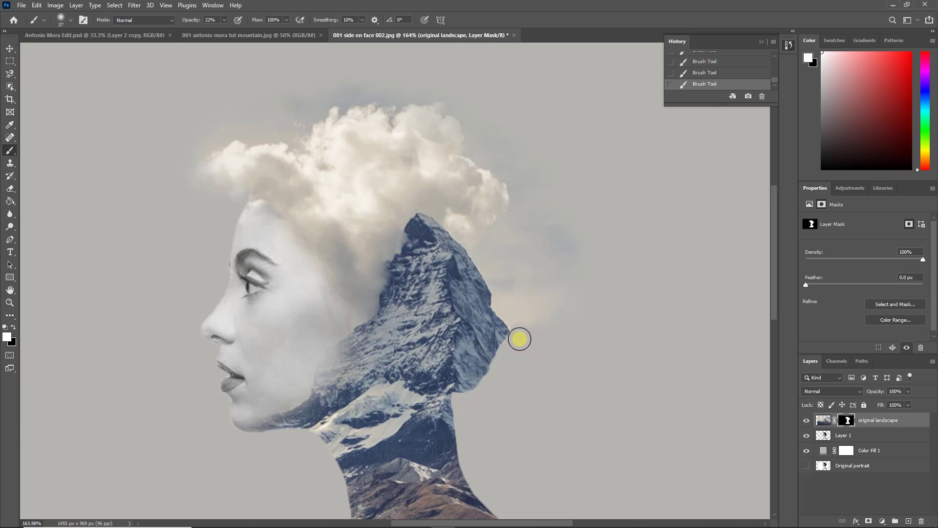
pyautogui.press('x')
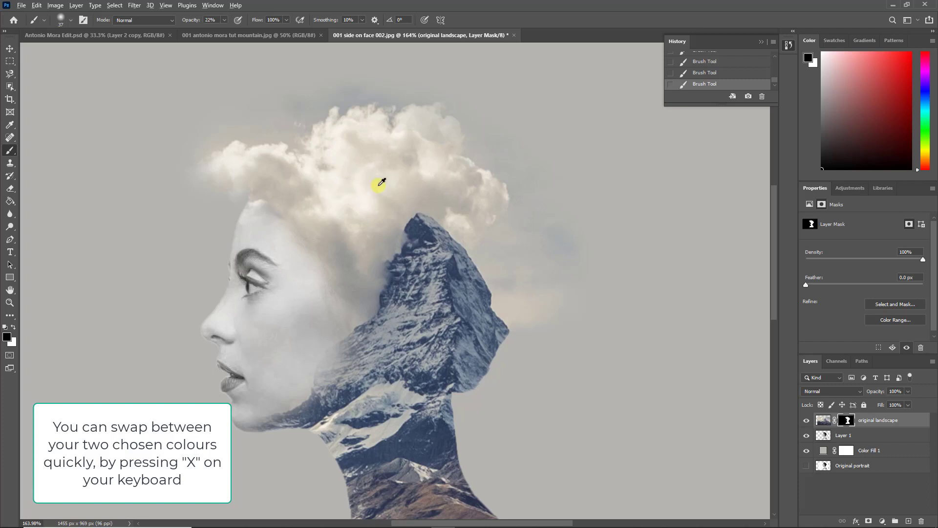
pyautogui.scroll(-4, 381, 182)
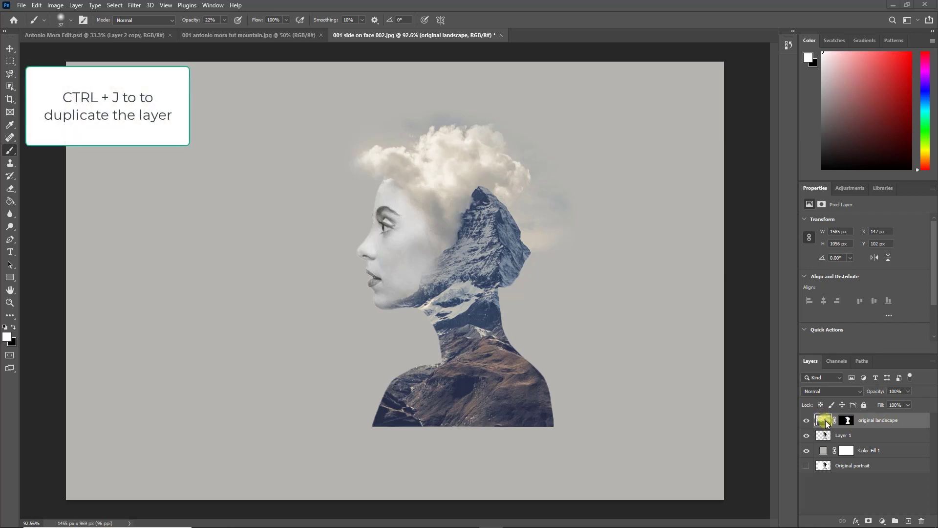
# - Duplicate the original landscape layer and delete the layer mask from the copy
pyautogui.hotkey('ctrl', 'j')
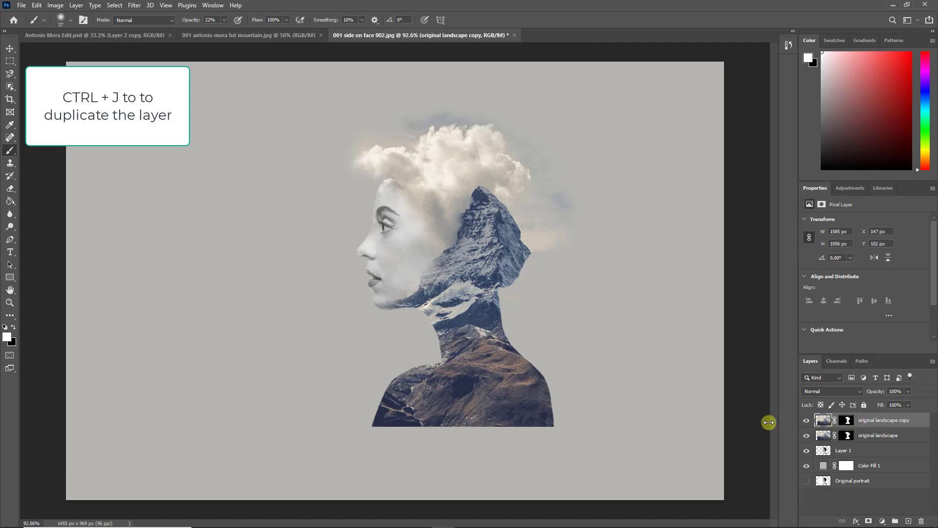
pyautogui.click(847, 422)
pyautogui.rightClick(849, 423)
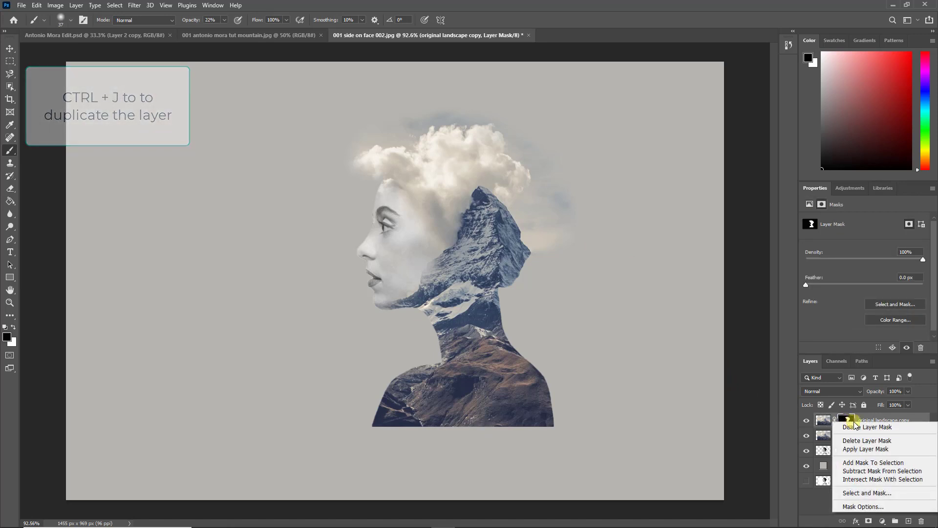
pyautogui.click(895, 441)
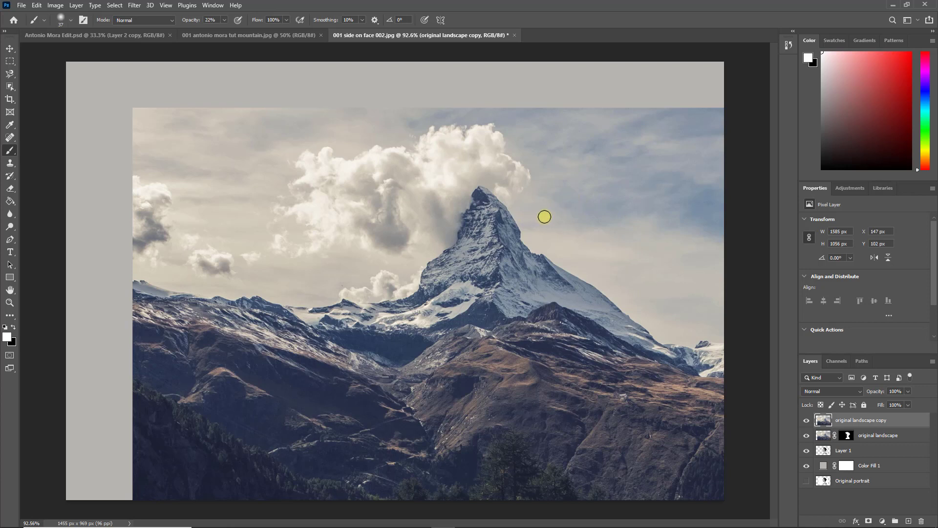
# - Set the original landscape copy's blend mode to Lighten and hide it behind a black layer mask
pyautogui.click(840, 389)
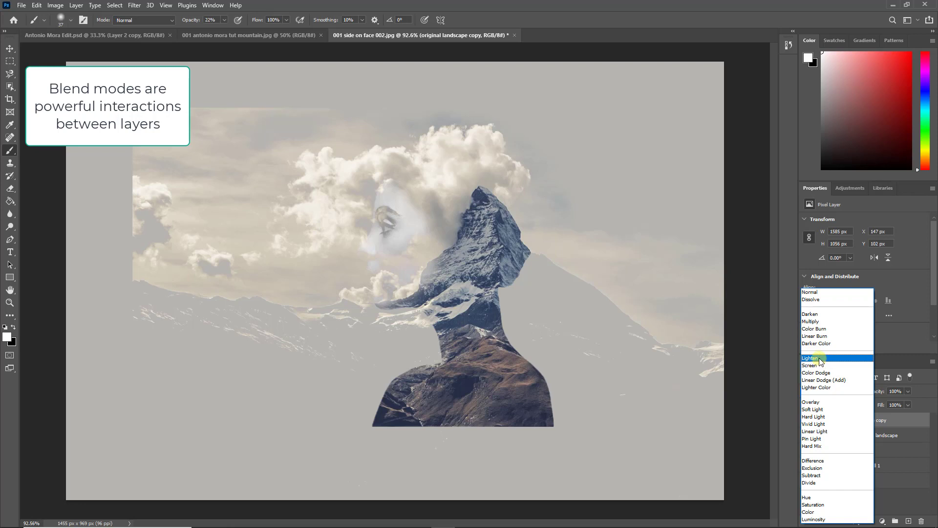
pyautogui.click(820, 362)
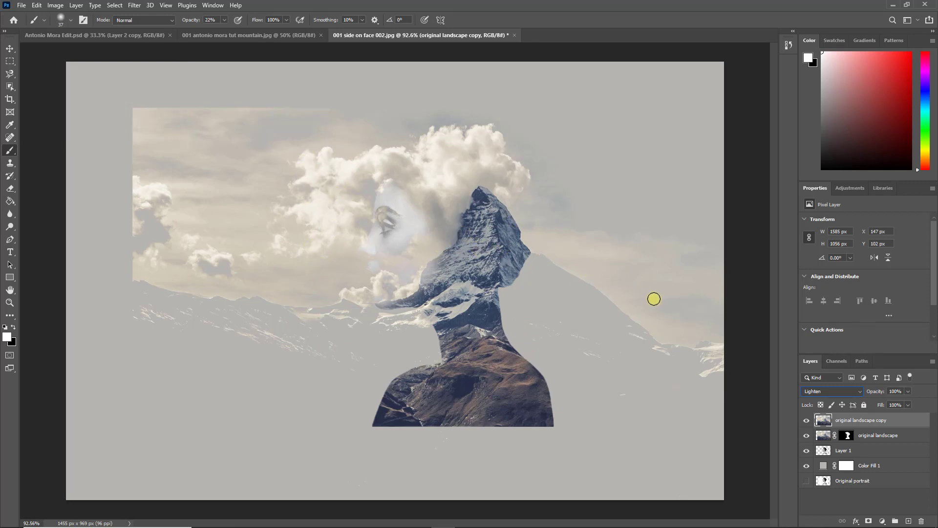
pyautogui.keyDown('alt'); pyautogui.click(868, 520); pyautogui.keyUp('alt')
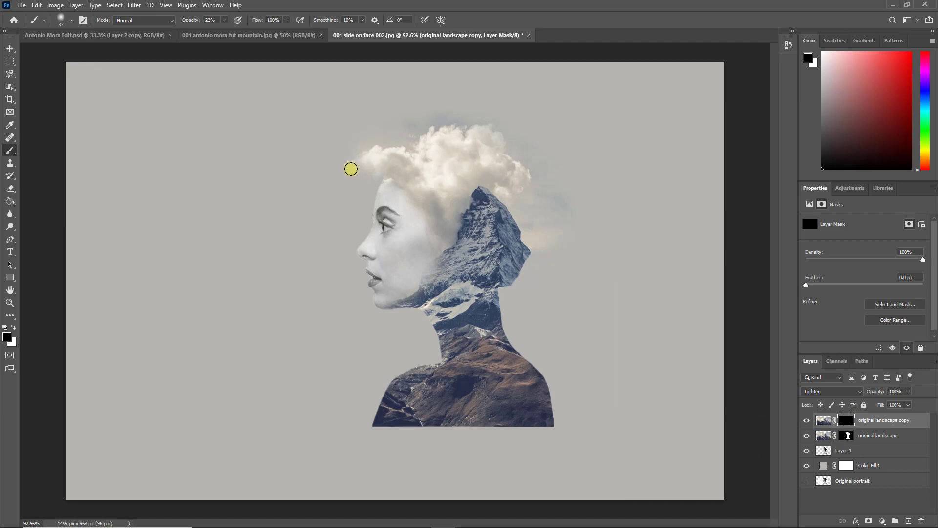
# - Paint white on the landscape copy's mask with a soft brush of about 168 px to reveal clouds in front of the face
pyautogui.press('x')
pyautogui.rightClick(258, 157)
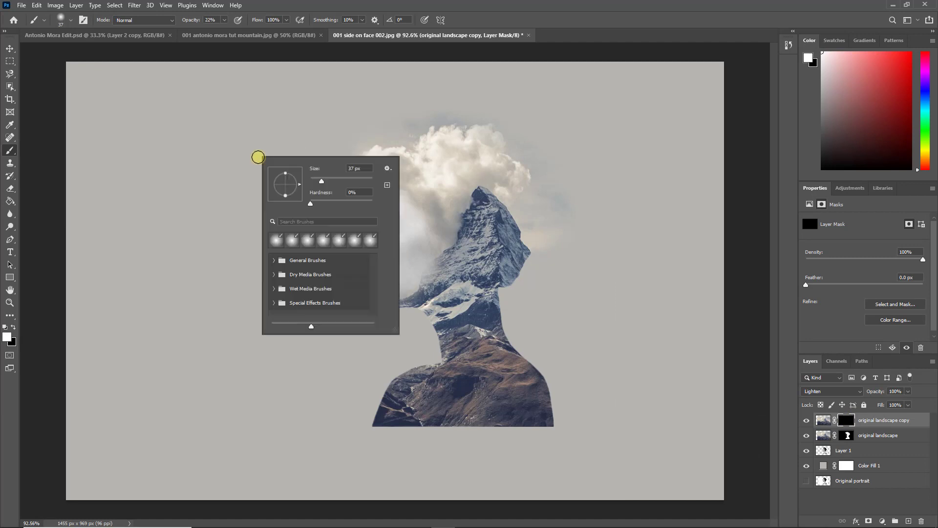
pyautogui.moveTo(344, 181); pyautogui.dragTo(351, 181)
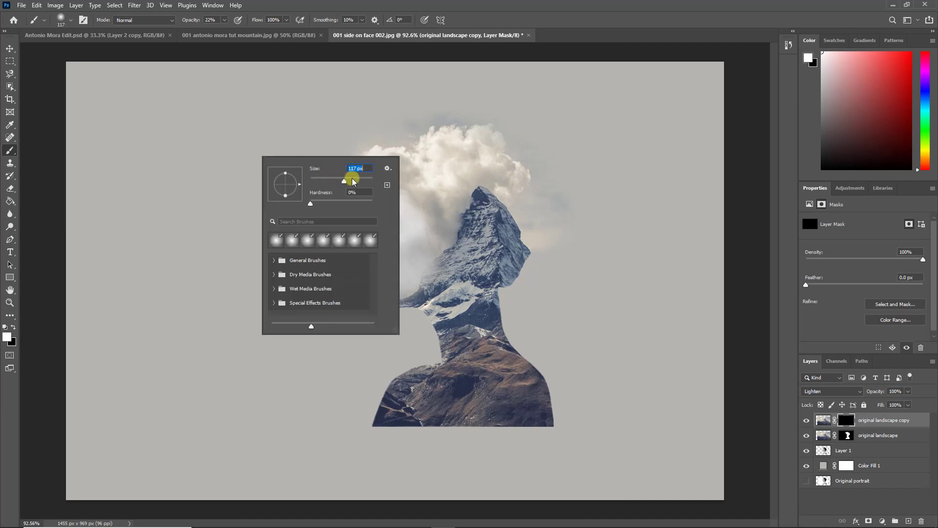
pyautogui.click(313, 129)
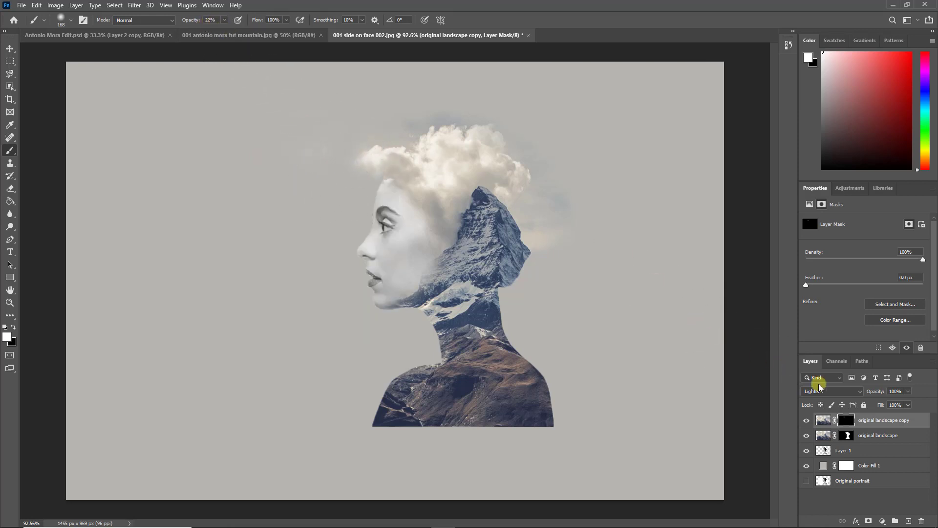
pyautogui.moveTo(343, 157)
pyautogui.mouseDown()
pyautogui.moveTo(405, 143)
pyautogui.moveTo(436, 150)
pyautogui.moveTo(395, 150)
pyautogui.moveTo(358, 165)
pyautogui.moveTo(298, 220)
pyautogui.moveTo(295, 201)
pyautogui.moveTo(318, 171)
pyautogui.moveTo(328, 169)
pyautogui.moveTo(324, 222)
pyautogui.moveTo(337, 200)
pyautogui.moveTo(332, 219)
pyautogui.moveTo(319, 232)
pyautogui.moveTo(279, 232)
pyautogui.moveTo(294, 191)
pyautogui.moveTo(288, 178)
pyautogui.moveTo(310, 174)
pyautogui.moveTo(330, 208)
pyautogui.moveTo(326, 225)
pyautogui.moveTo(306, 237)
pyautogui.moveTo(285, 237)
pyautogui.moveTo(284, 193)
pyautogui.moveTo(303, 174)
pyautogui.moveTo(427, 135)
pyautogui.moveTo(555, 161)
pyautogui.moveTo(565, 183)
pyautogui.moveTo(488, 143)
pyautogui.moveTo(346, 153)
pyautogui.moveTo(290, 183)
pyautogui.moveTo(283, 251)
pyautogui.moveTo(272, 256)
pyautogui.moveTo(302, 253)
pyautogui.moveTo(306, 270)
pyautogui.moveTo(320, 263)
pyautogui.moveTo(368, 158)
pyautogui.moveTo(444, 142)
pyautogui.moveTo(534, 218)
pyautogui.moveTo(555, 223)
pyautogui.moveTo(535, 165)
pyautogui.moveTo(400, 151)
pyautogui.moveTo(329, 171)
pyautogui.moveTo(289, 225)
pyautogui.moveTo(230, 268)
pyautogui.moveTo(269, 266)
pyautogui.moveTo(220, 261)
pyautogui.moveTo(207, 272)
pyautogui.moveTo(217, 266)
pyautogui.moveTo(228, 277)
pyautogui.moveTo(233, 264)
pyautogui.moveTo(215, 249)
pyautogui.moveTo(235, 256)
pyautogui.moveTo(256, 286)
pyautogui.mouseUp()
pyautogui.press('x')
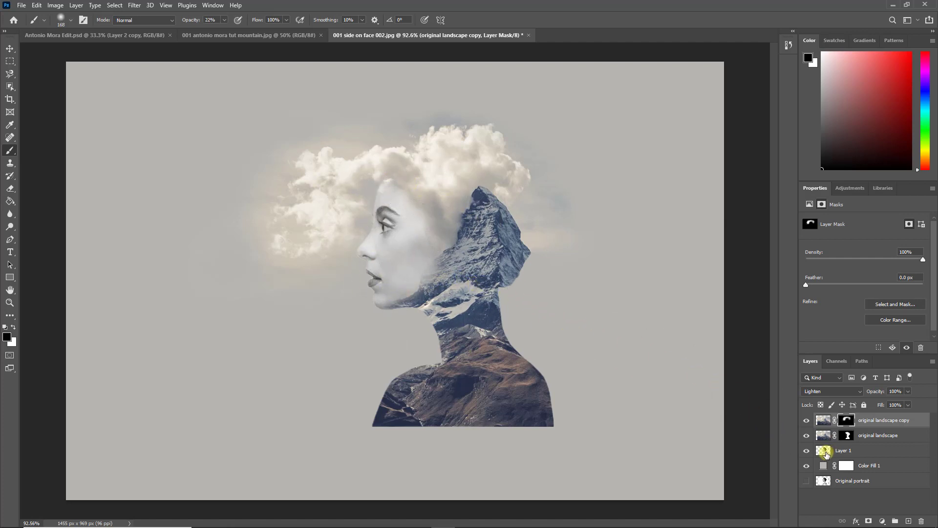
# - Duplicate the cut-out portrait on Layer 1, move the copy above all other layers and set its blend mode to Lighten
pyautogui.click(826, 454)
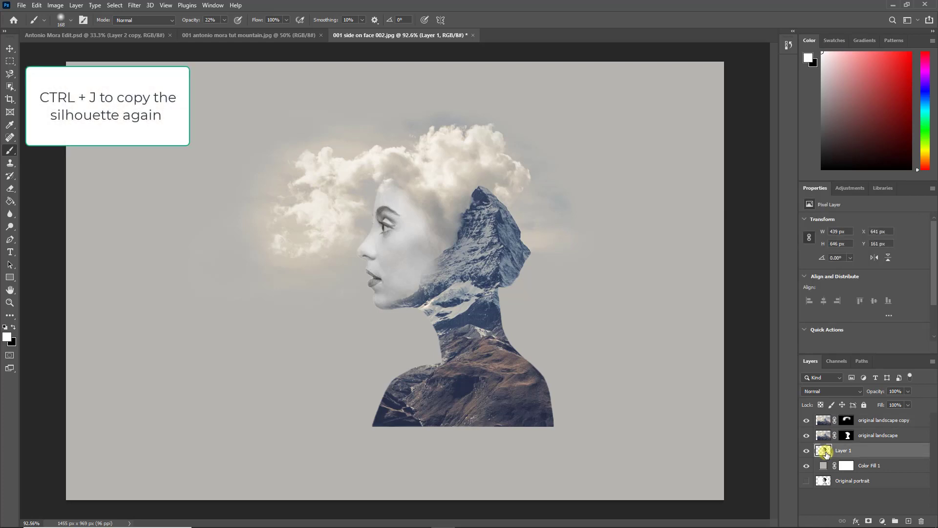
pyautogui.hotkey('ctrl', 'j')
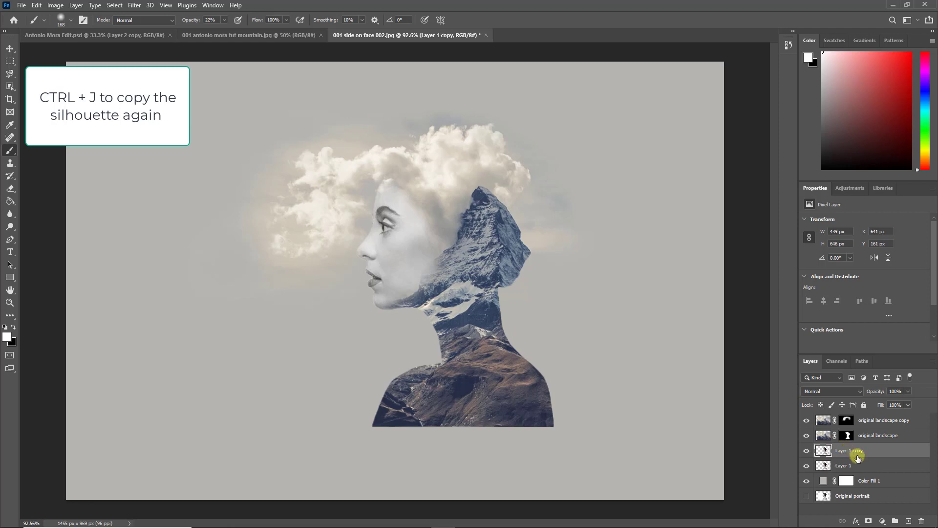
pyautogui.moveTo(870, 454); pyautogui.dragTo(868, 416)
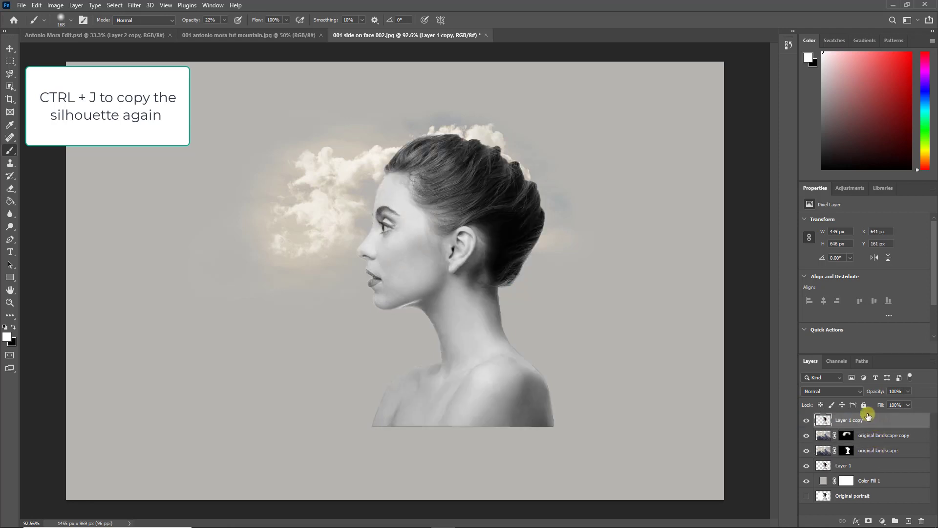
pyautogui.click(845, 389)
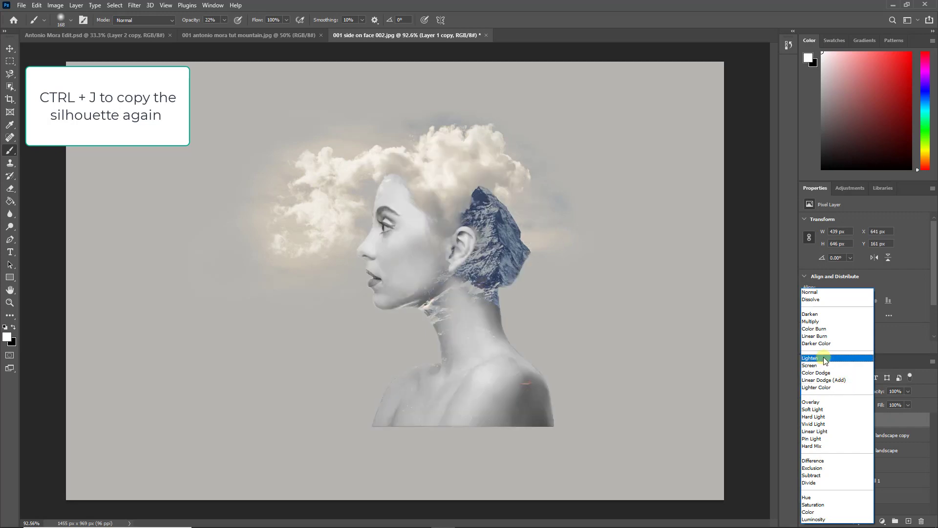
pyautogui.click(822, 358)
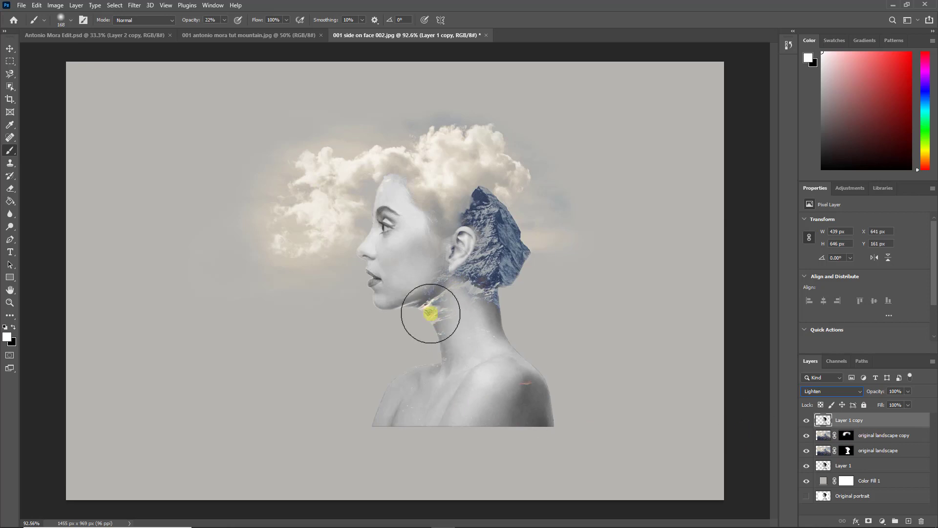
pyautogui.moveTo(430, 313)
pyautogui.mouseDown()
pyautogui.moveTo(423, 299)
pyautogui.moveTo(468, 284)
pyautogui.mouseUp()
pyautogui.moveTo(468, 339)
pyautogui.mouseDown()
pyautogui.moveTo(460, 392)
pyautogui.moveTo(486, 380)
pyautogui.moveTo(446, 274)
pyautogui.moveTo(472, 200)
pyautogui.moveTo(472, 274)
pyautogui.mouseUp()
pyautogui.hotkey('ctrl', 'z')
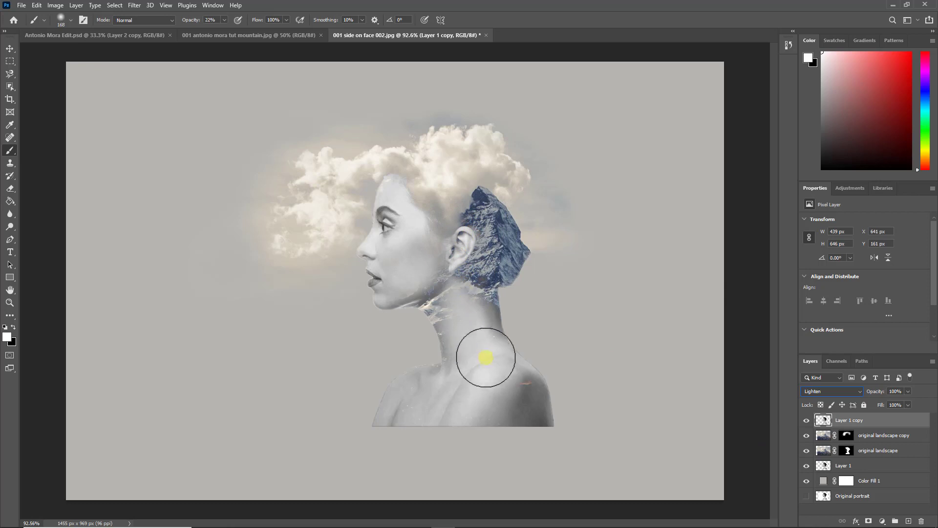
# - Add a layer mask to the portrait copy and paint black on it to bring back the mountain over the ear, neck and shoulder
pyautogui.click(869, 521)
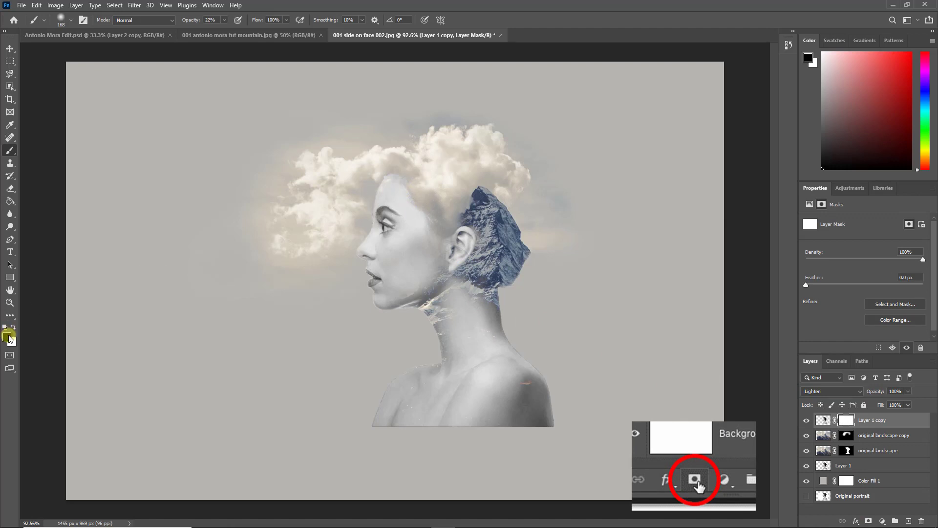
pyautogui.click(224, 20)
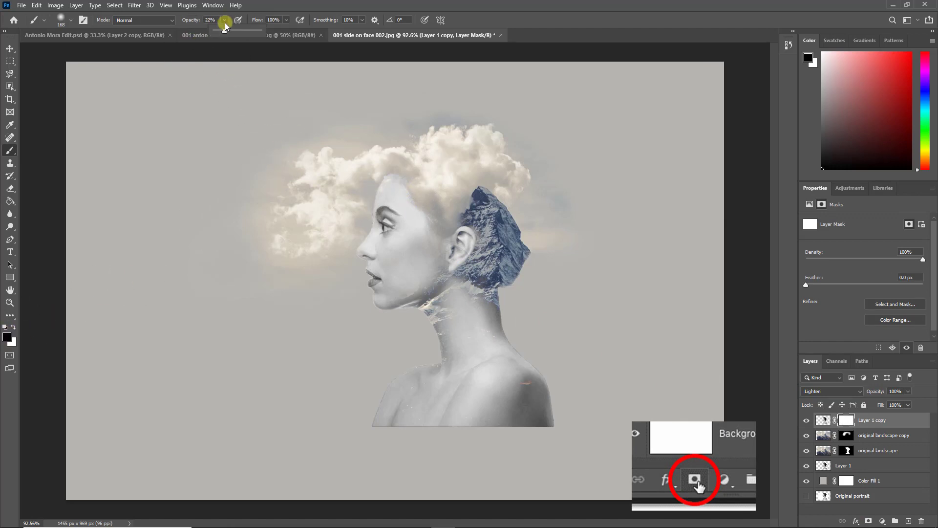
pyautogui.moveTo(455, 228)
pyautogui.mouseDown()
pyautogui.moveTo(466, 249)
pyautogui.moveTo(458, 231)
pyautogui.moveTo(454, 259)
pyautogui.moveTo(447, 247)
pyautogui.moveTo(453, 215)
pyautogui.moveTo(476, 247)
pyautogui.moveTo(458, 316)
pyautogui.moveTo(482, 380)
pyautogui.moveTo(497, 390)
pyautogui.moveTo(485, 410)
pyautogui.moveTo(507, 412)
pyautogui.moveTo(490, 421)
pyautogui.moveTo(460, 397)
pyautogui.moveTo(434, 396)
pyautogui.moveTo(460, 335)
pyautogui.moveTo(452, 285)
pyautogui.moveTo(428, 280)
pyautogui.moveTo(453, 250)
pyautogui.moveTo(460, 285)
pyautogui.moveTo(458, 232)
pyautogui.moveTo(471, 219)
pyautogui.moveTo(488, 243)
pyautogui.moveTo(433, 362)
pyautogui.moveTo(411, 322)
pyautogui.mouseUp()
pyautogui.click(10, 49)
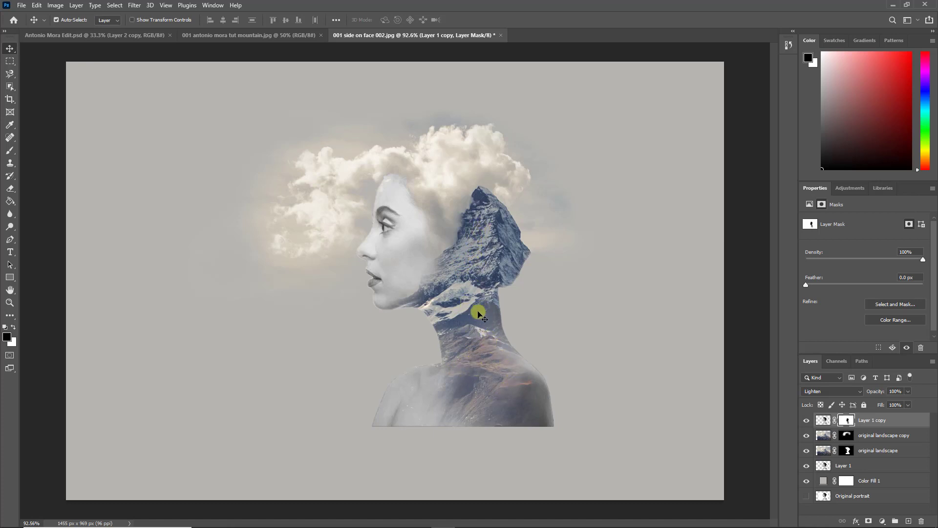
# - Crop the image to about 790 x 684 px around the figure and clouds, with the lower edge cutting through the shoulders
pyautogui.click(9, 100)
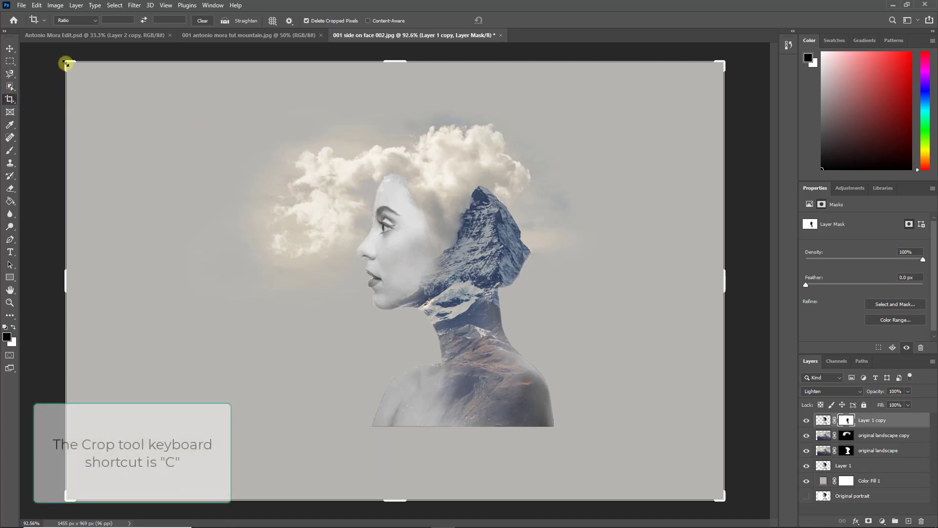
pyautogui.moveTo(67, 63); pyautogui.dragTo(122, 90)
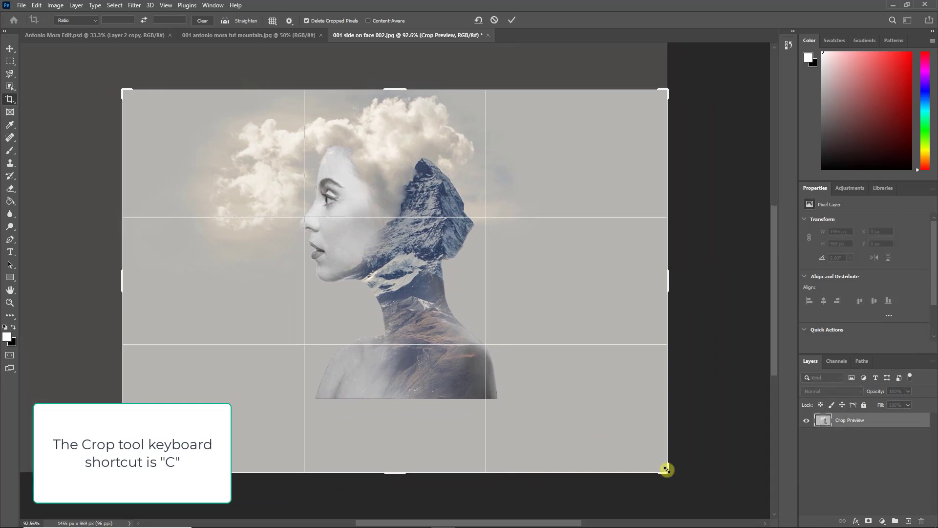
pyautogui.moveTo(666, 471); pyautogui.dragTo(594, 433)
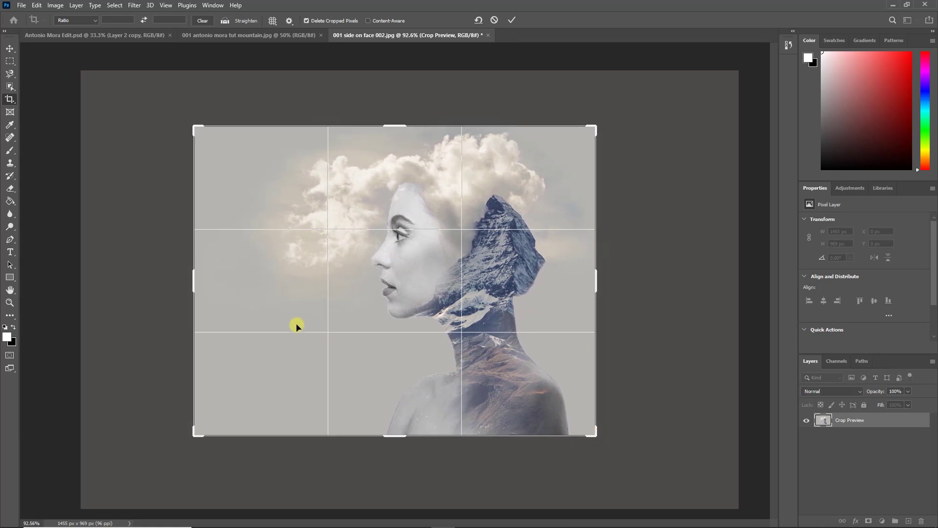
pyautogui.moveTo(192, 282); pyautogui.dragTo(201, 285)
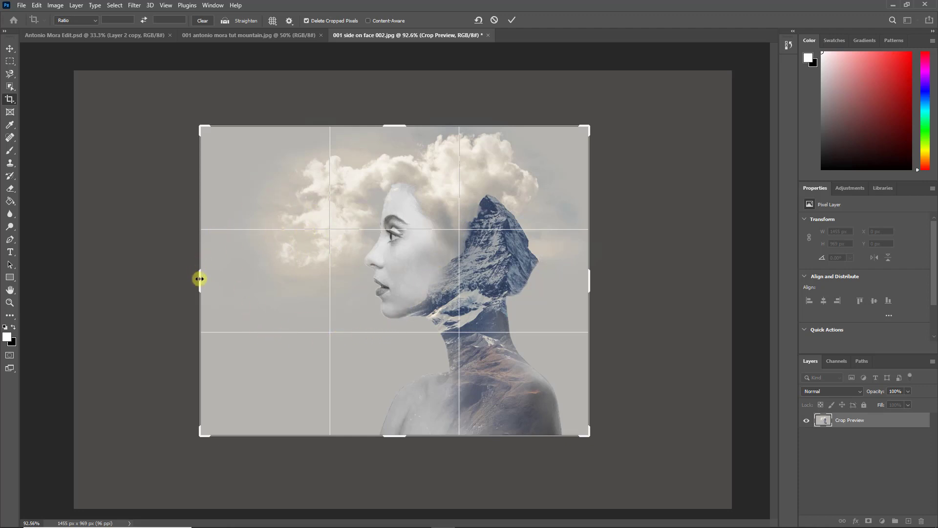
pyautogui.moveTo(200, 279); pyautogui.dragTo(272, 280)
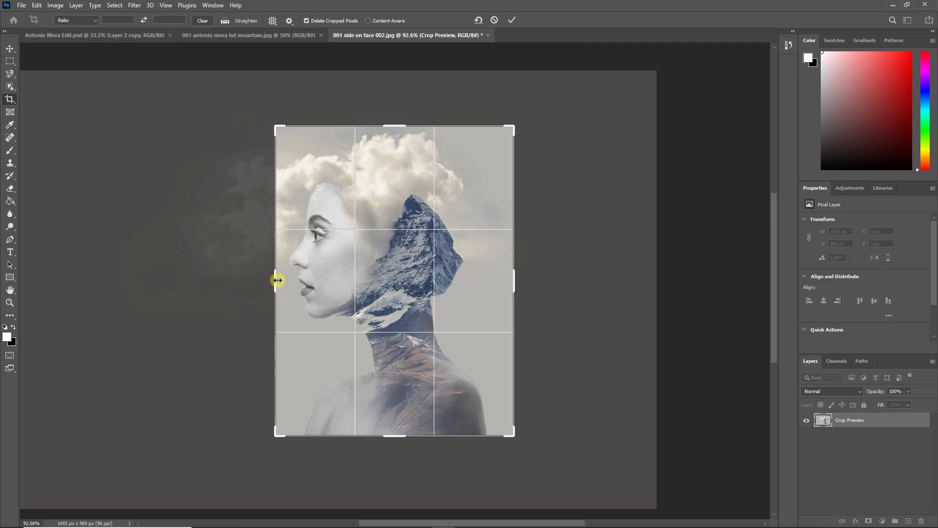
pyautogui.moveTo(273, 279); pyautogui.dragTo(222, 284)
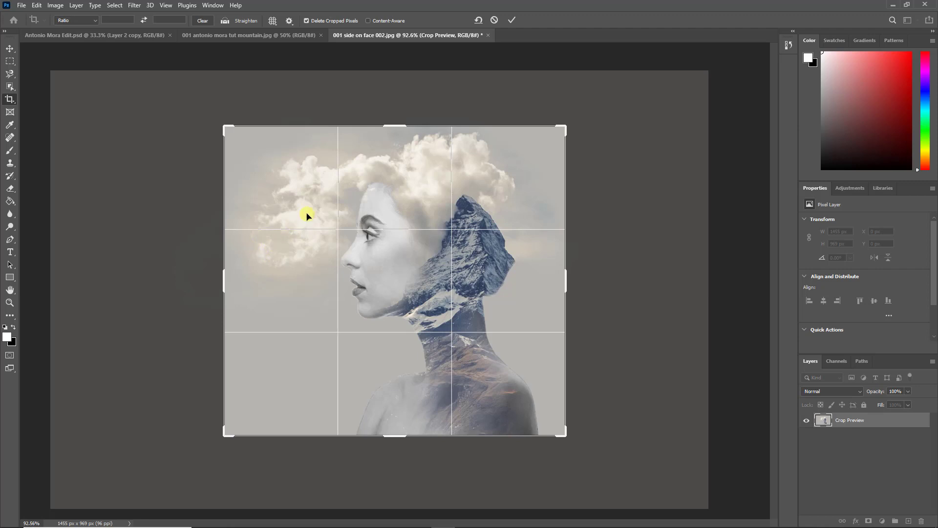
pyautogui.moveTo(227, 279); pyautogui.dragTo(216, 279)
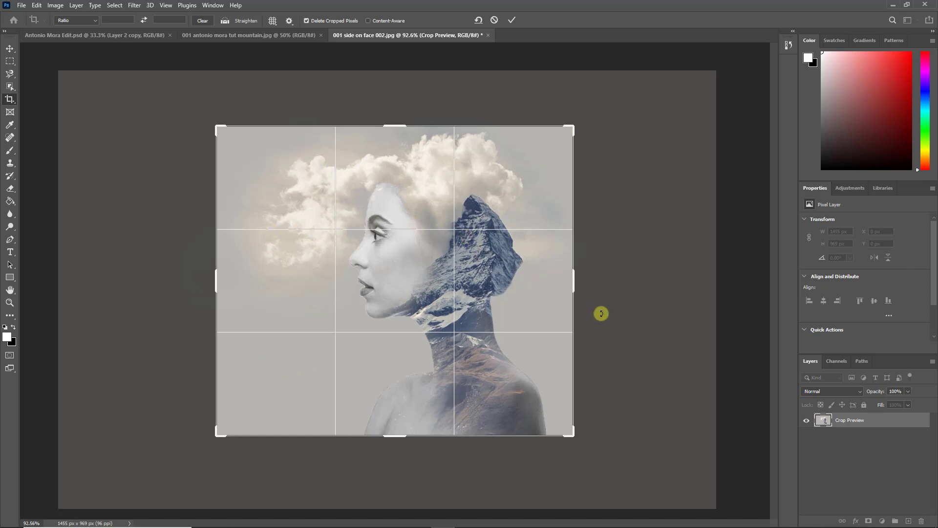
pyautogui.press('Return')
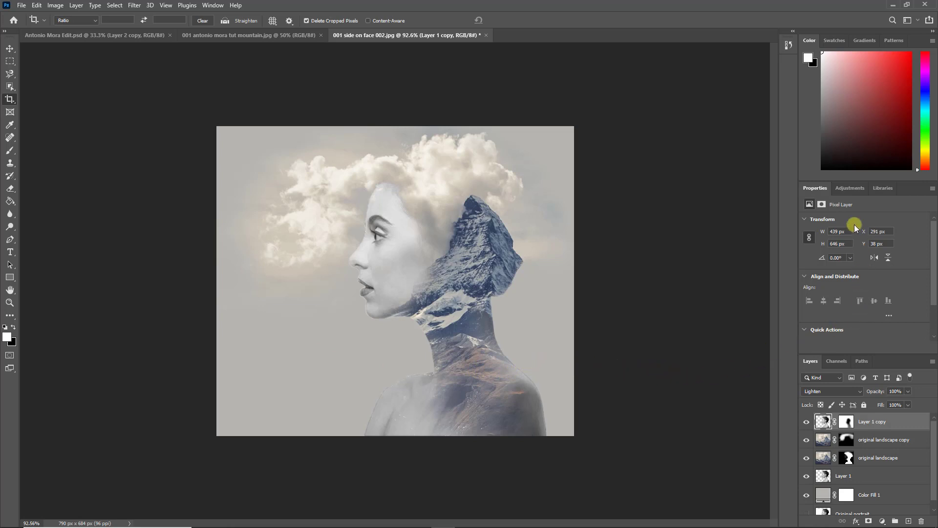
# - Add a Black & White adjustment layer, and above it a Hue/Saturation layer with Colorize on and the hue at 219
pyautogui.click(854, 190)
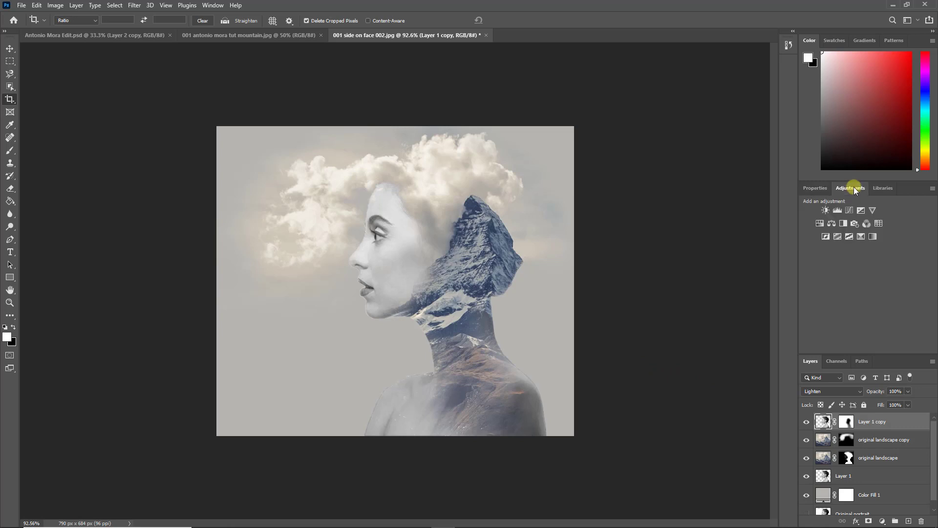
pyautogui.click(843, 224)
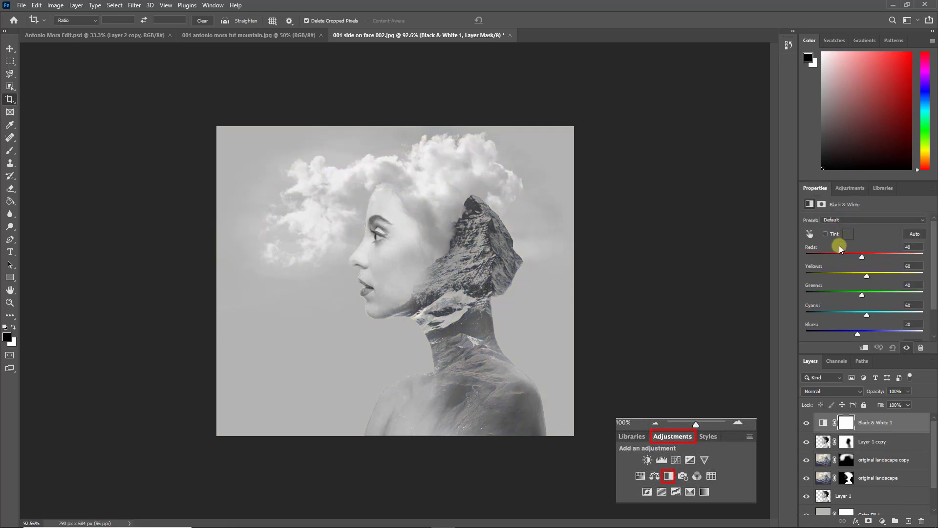
pyautogui.click(851, 188)
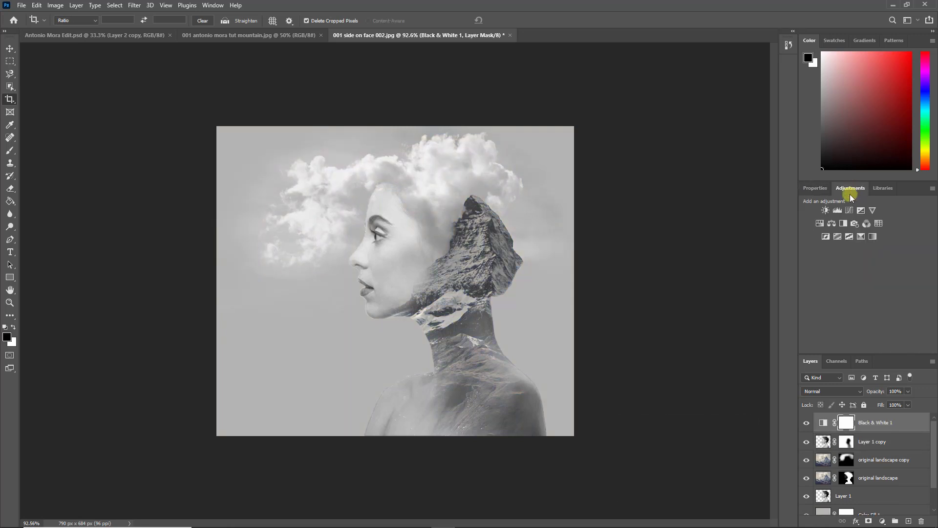
pyautogui.click(820, 224)
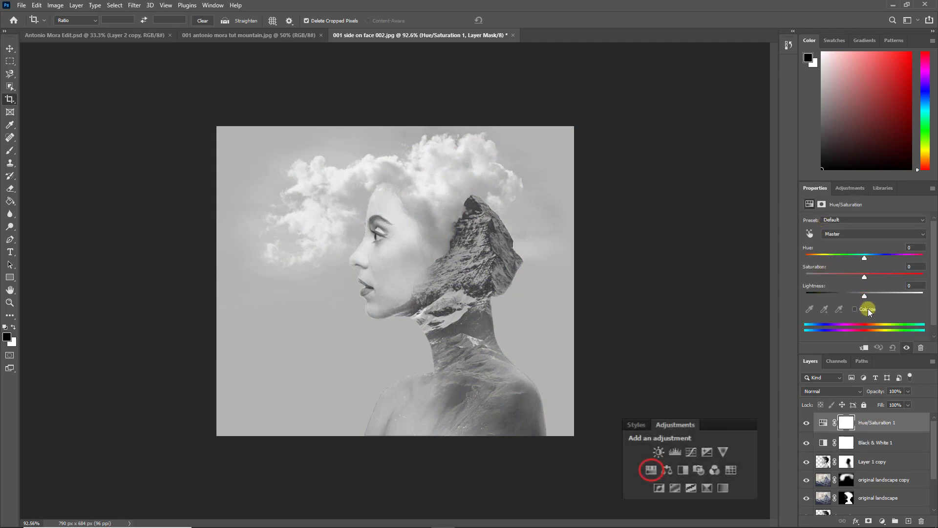
pyautogui.click(854, 308)
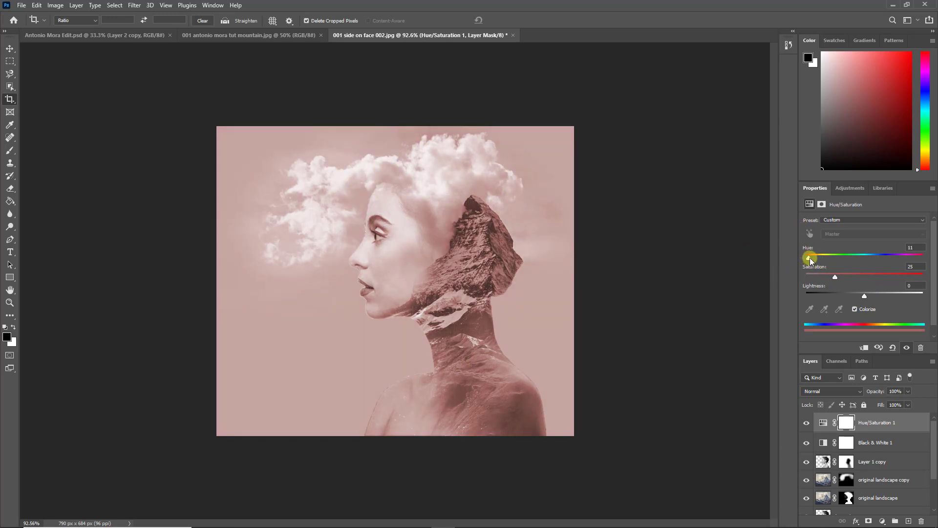
pyautogui.moveTo(810, 259); pyautogui.dragTo(875, 262)
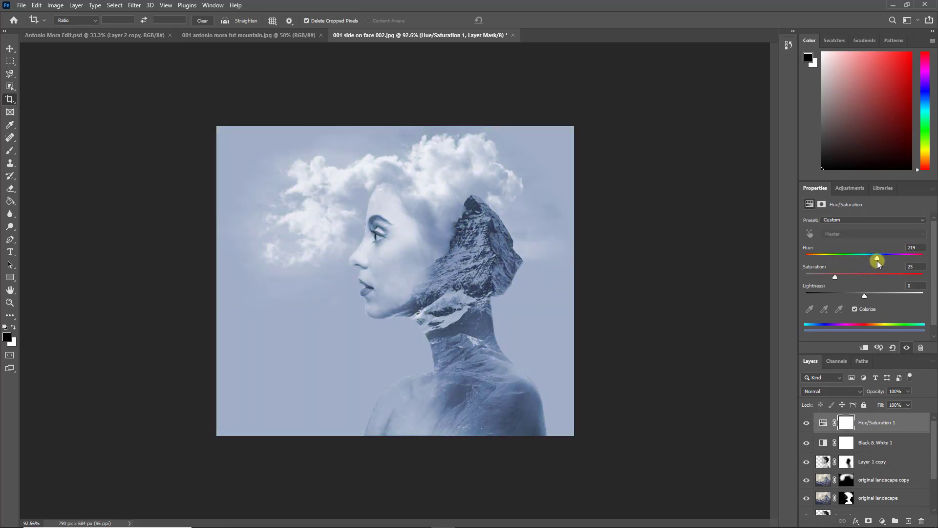